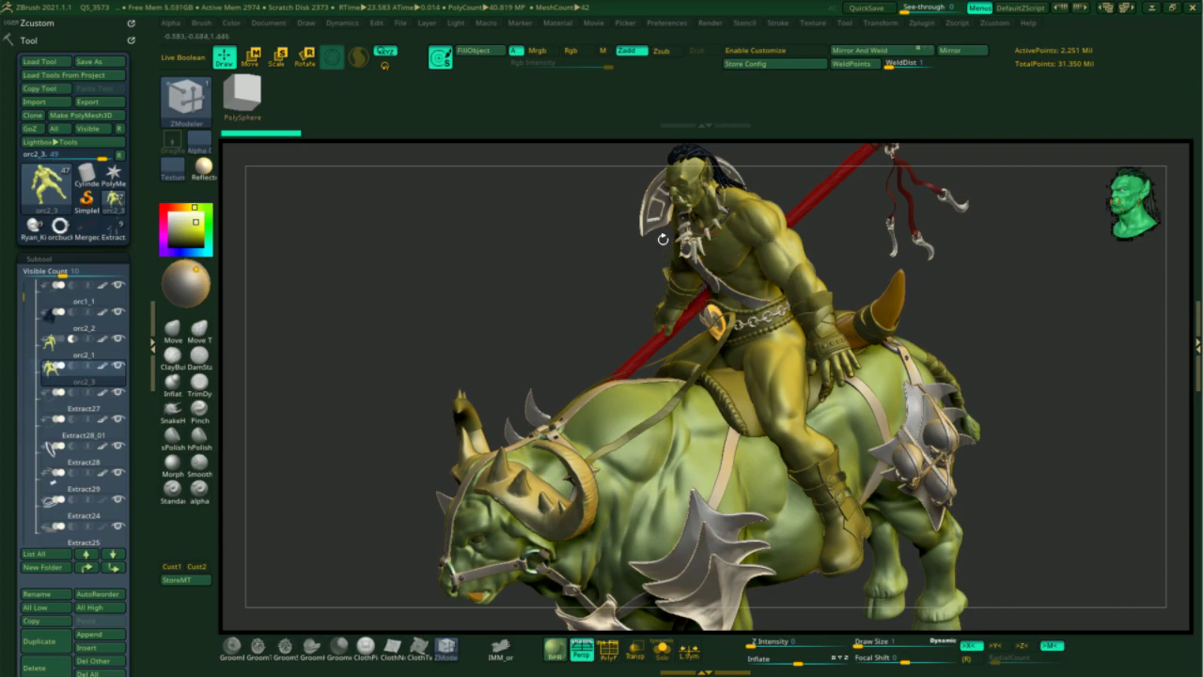
Expand the subtool Merge options for the orc rider's body
{"action": "scroll", "coordinate": [663, 239], "scroll_direction": "up", "scroll_amount": 6}
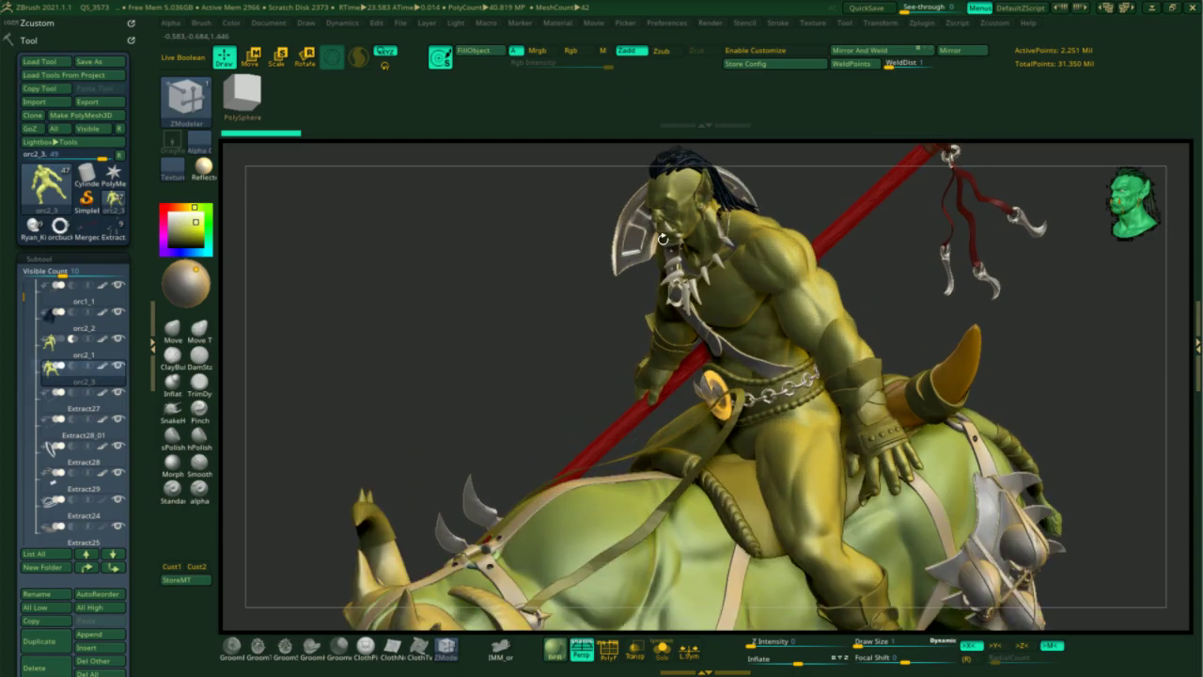
{"action": "scroll", "coordinate": [663, 239], "scroll_direction": "up", "scroll_amount": 2}
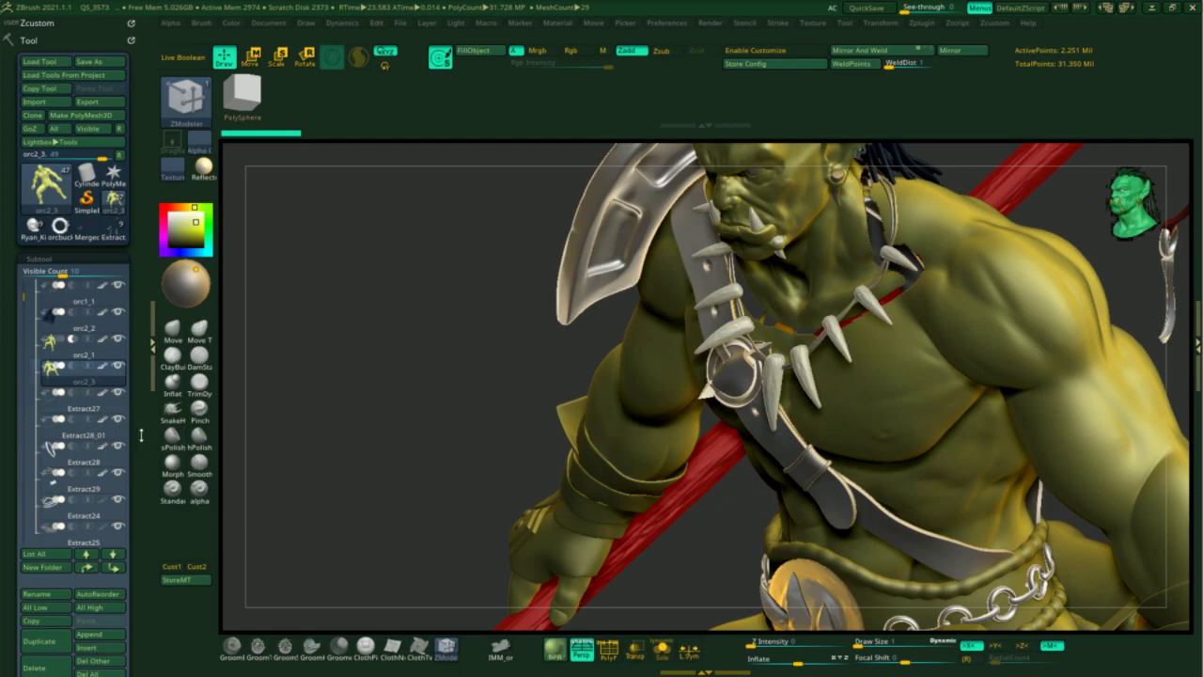
{"action": "scroll", "coordinate": [141, 430], "scroll_direction": "down", "scroll_amount": 5}
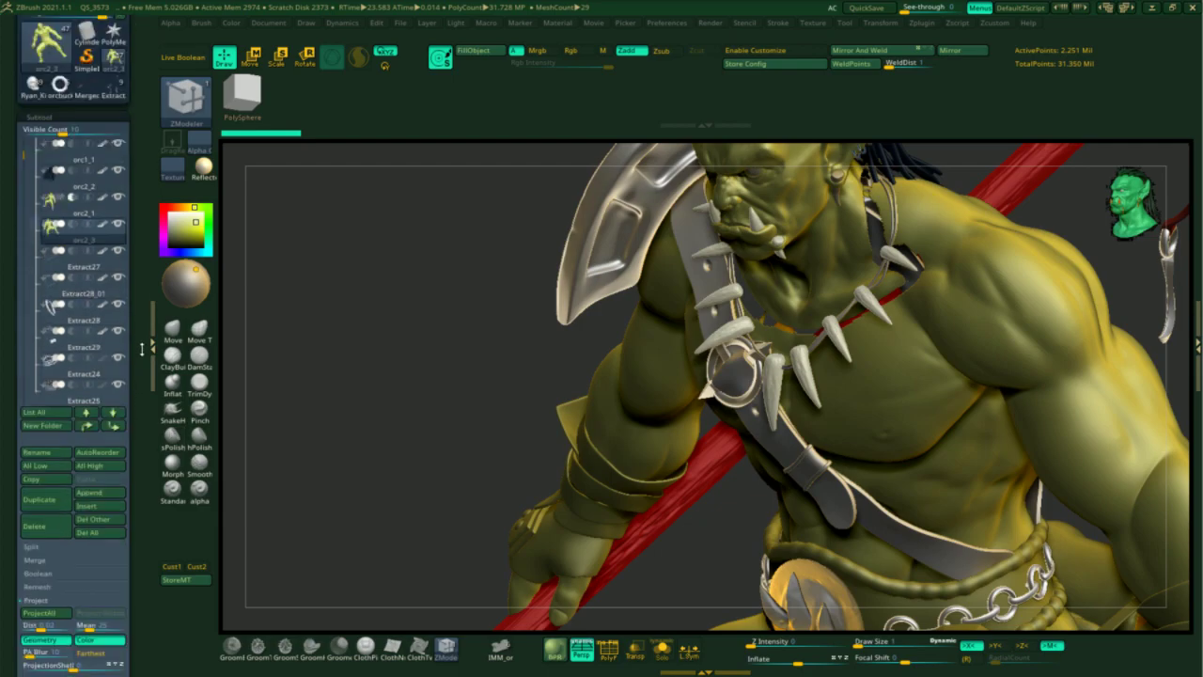
{"action": "scroll", "coordinate": [141, 349], "scroll_direction": "down", "scroll_amount": 1}
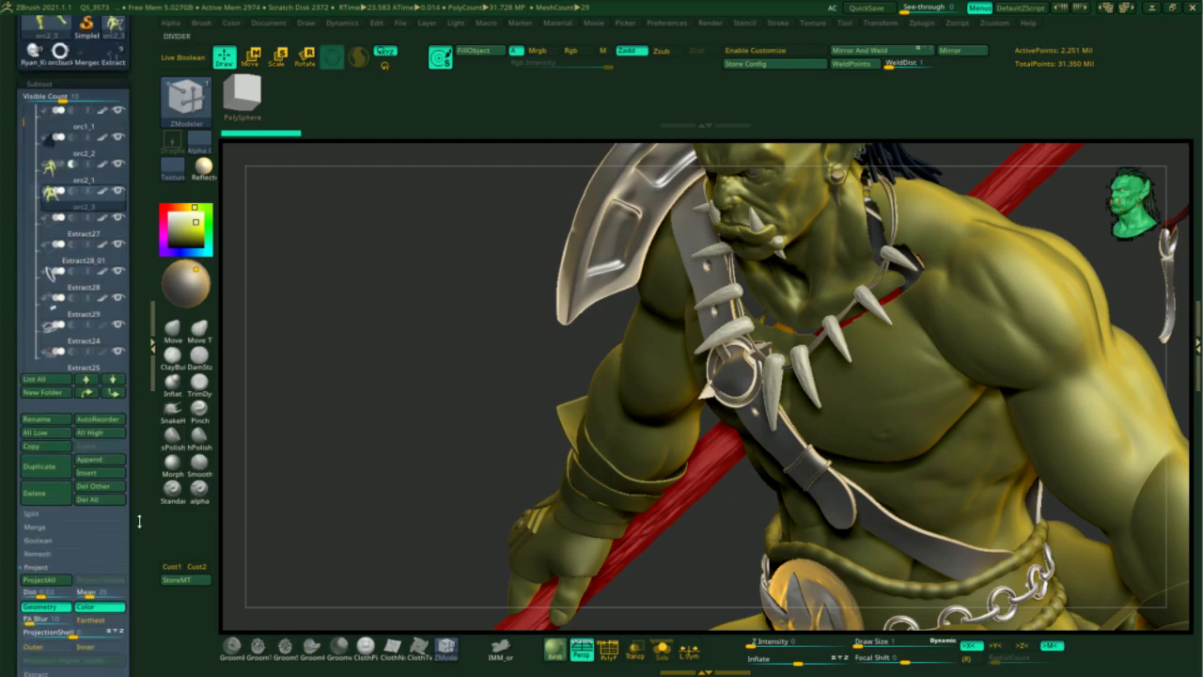
{"action": "left_click", "coordinate": [79, 528]}
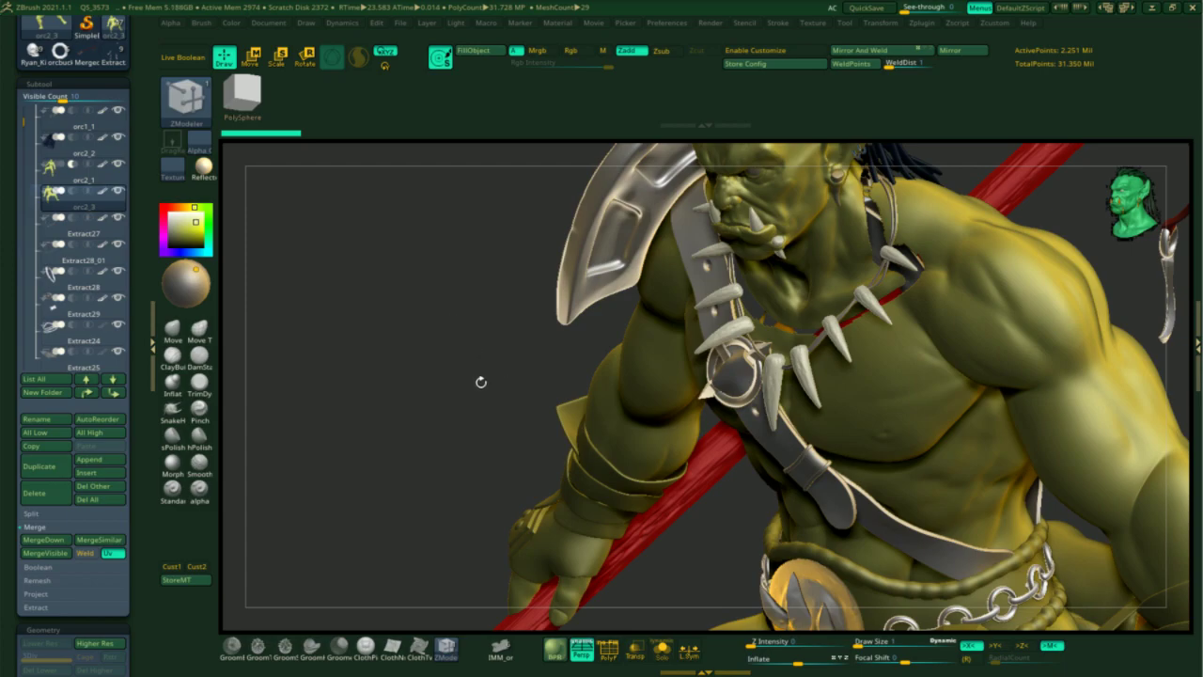
Examine the gap between the orc rider's neck and torso from the front and the side
{"action": "left_click_drag", "start_coordinate": [481, 366], "coordinate": [481, 392]}
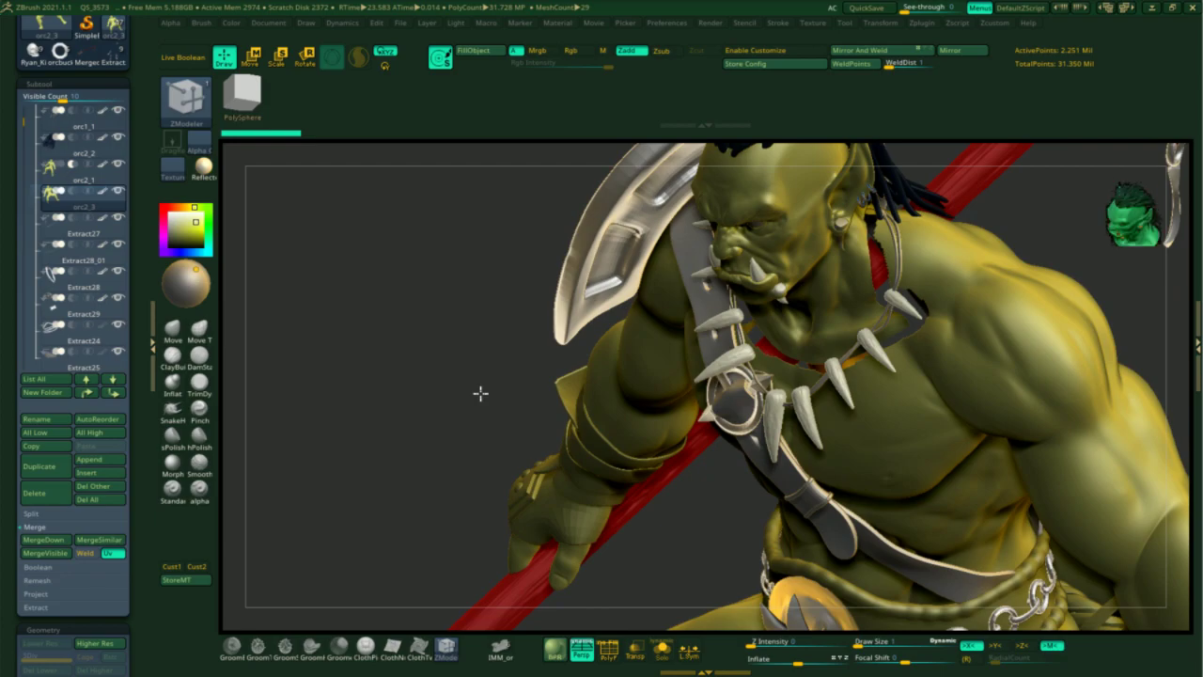
{"action": "left_click_drag", "start_coordinate": [480, 393], "coordinate": [481, 393]}
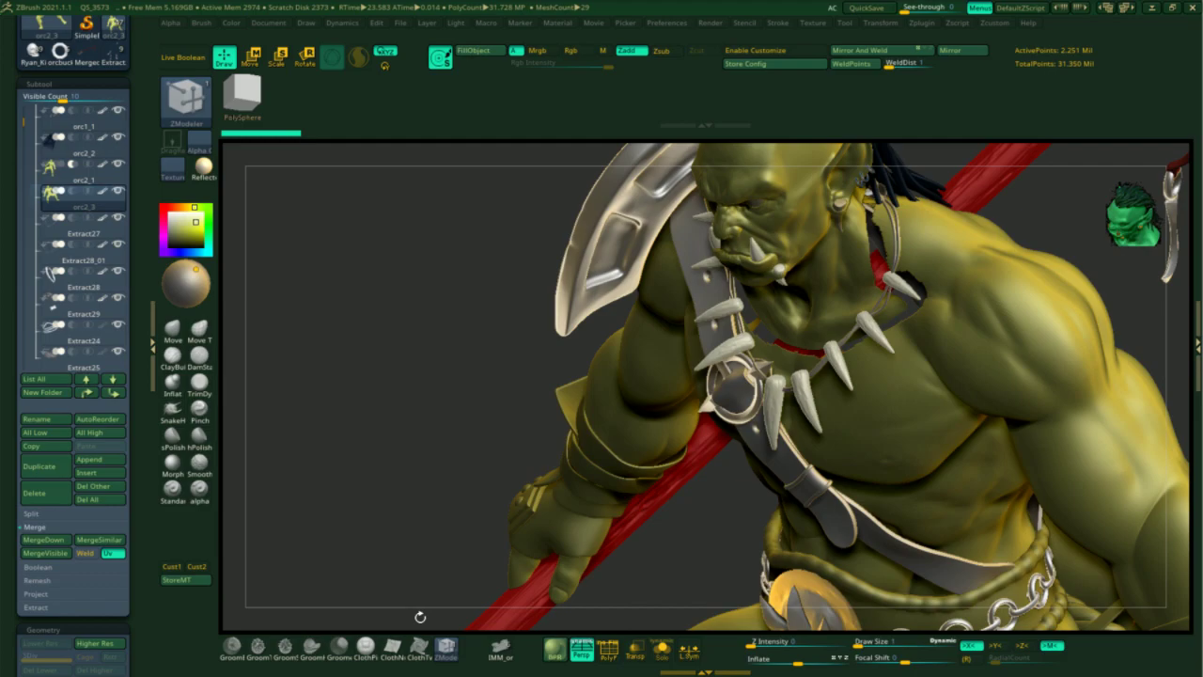
{"action": "left_click_drag", "start_coordinate": [398, 629], "coordinate": [442, 592]}
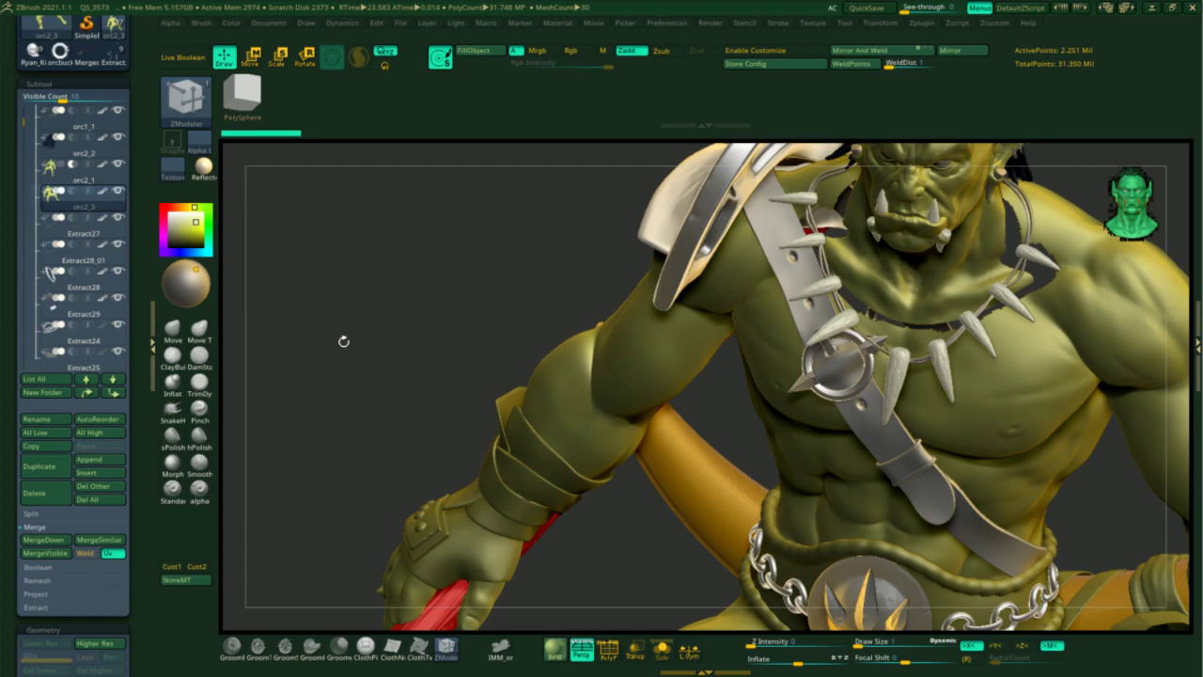
{"action": "left_click_drag", "start_coordinate": [508, 261], "coordinate": [486, 532]}
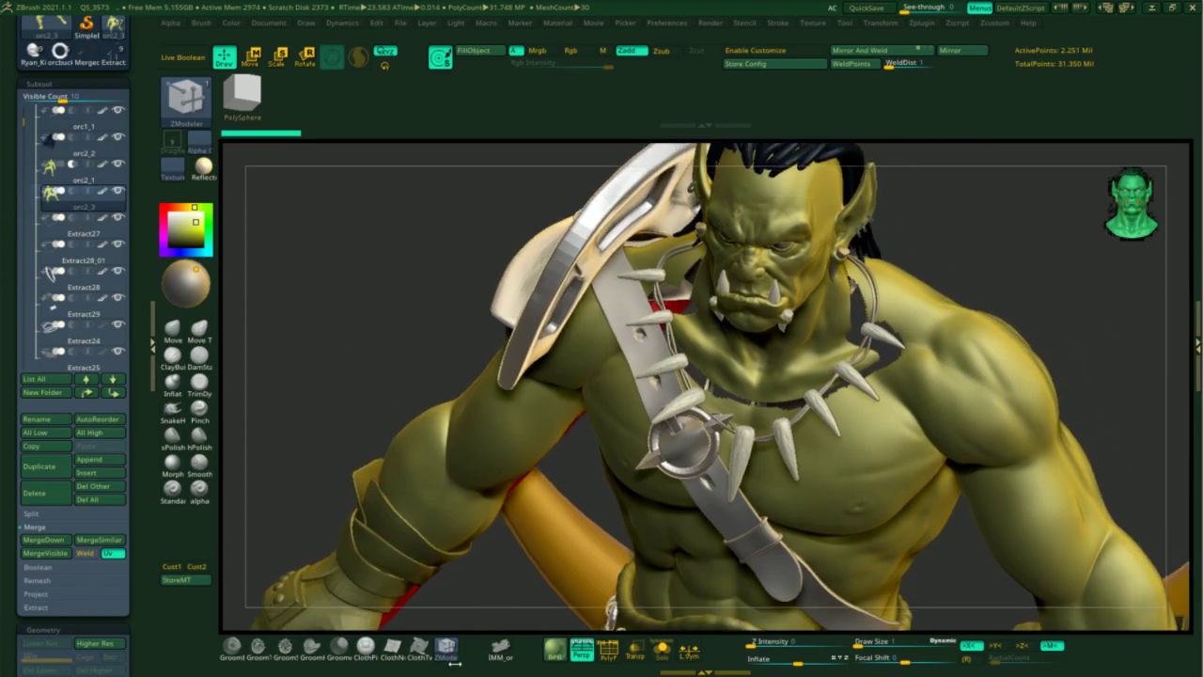
{"action": "left_click_drag", "start_coordinate": [454, 663], "coordinate": [456, 658]}
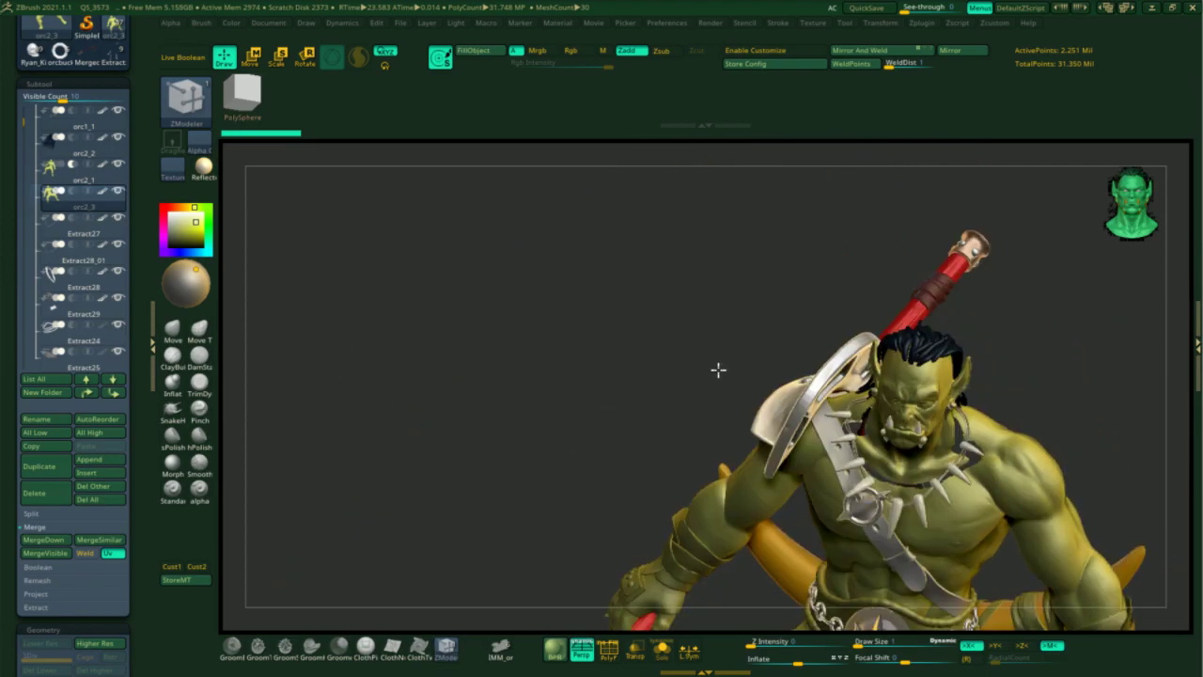
{"action": "left_click_drag", "start_coordinate": [723, 374], "coordinate": [940, 301]}
{"action": "left_click_drag", "start_coordinate": [1100, 153], "coordinate": [1102, 160]}
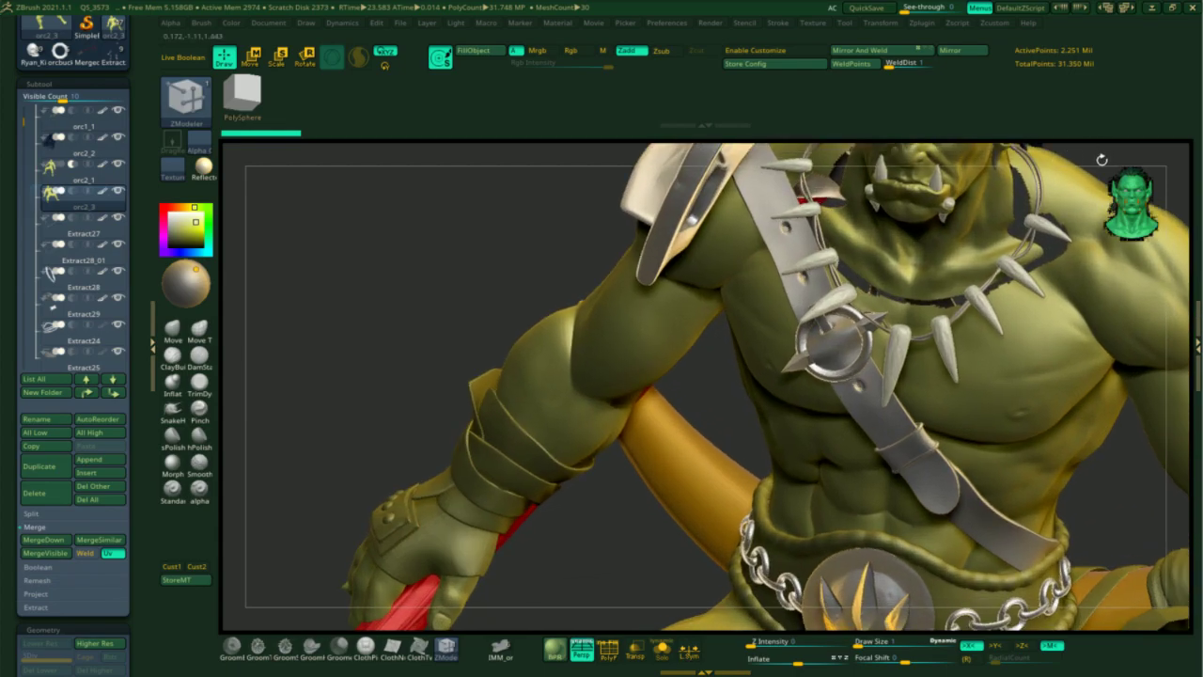
{"action": "left_click_drag", "start_coordinate": [1114, 497], "coordinate": [888, 482]}
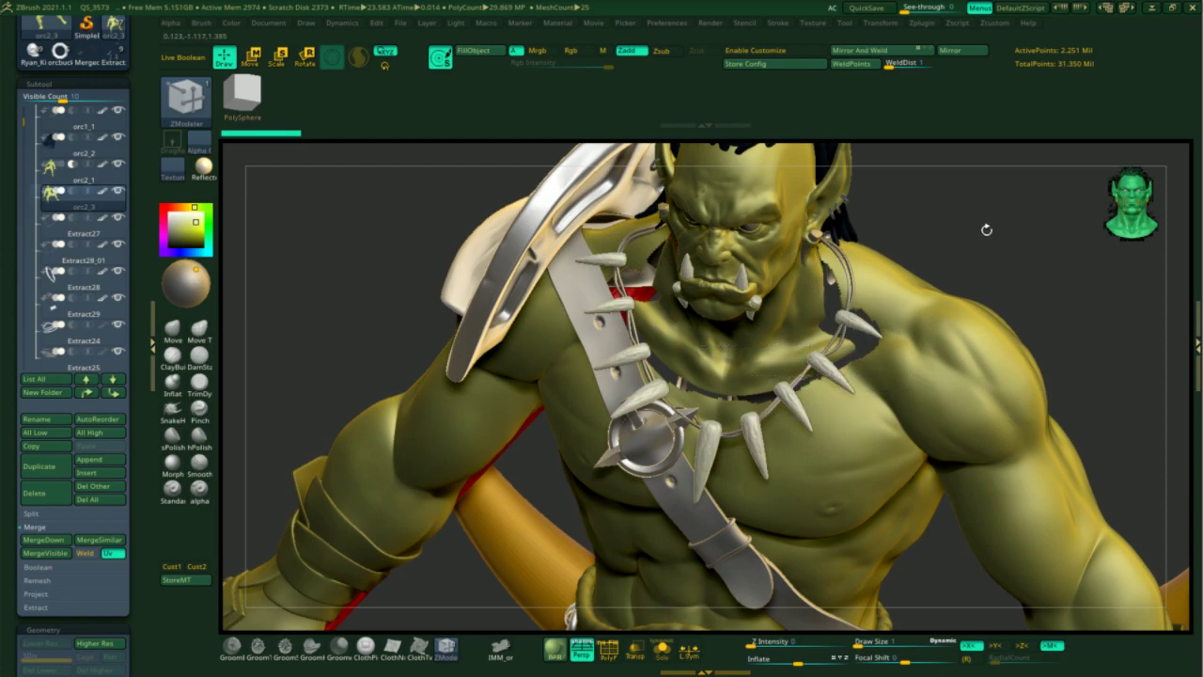
{"action": "left_click_drag", "start_coordinate": [980, 249], "coordinate": [785, 339]}
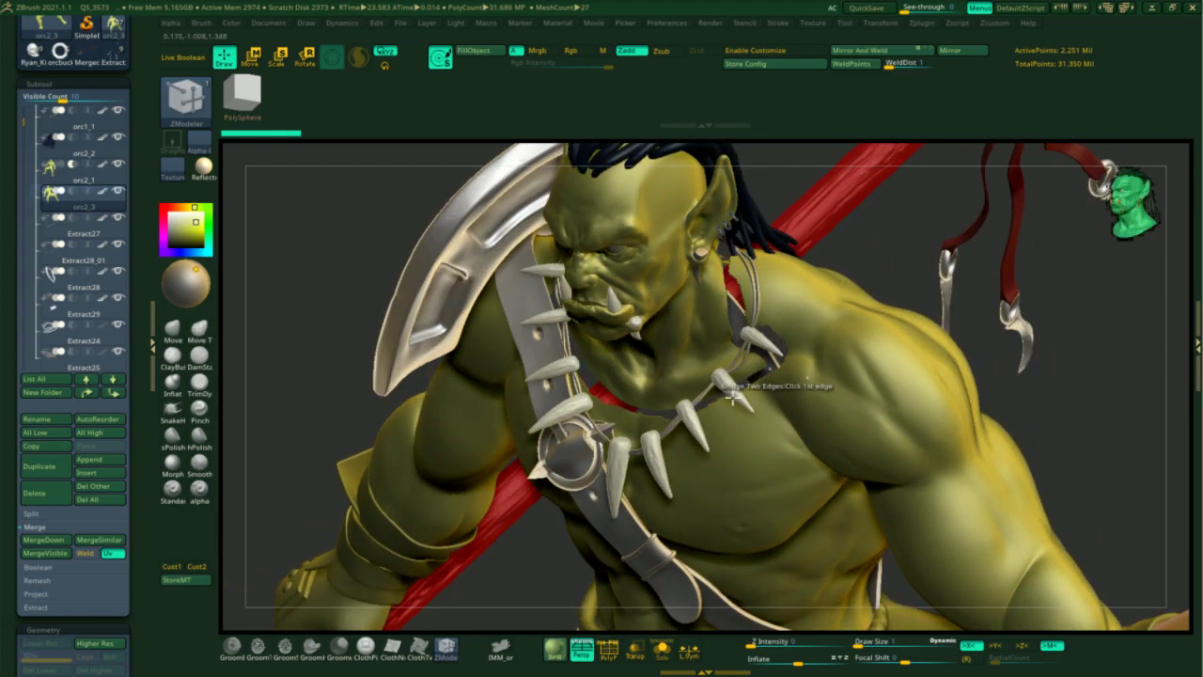
Isolate the orc body with Solo and inspect the open seam around the neck from several angles
{"action": "left_click", "coordinate": [660, 650]}
{"action": "left_click_drag", "start_coordinate": [903, 240], "coordinate": [826, 305]}
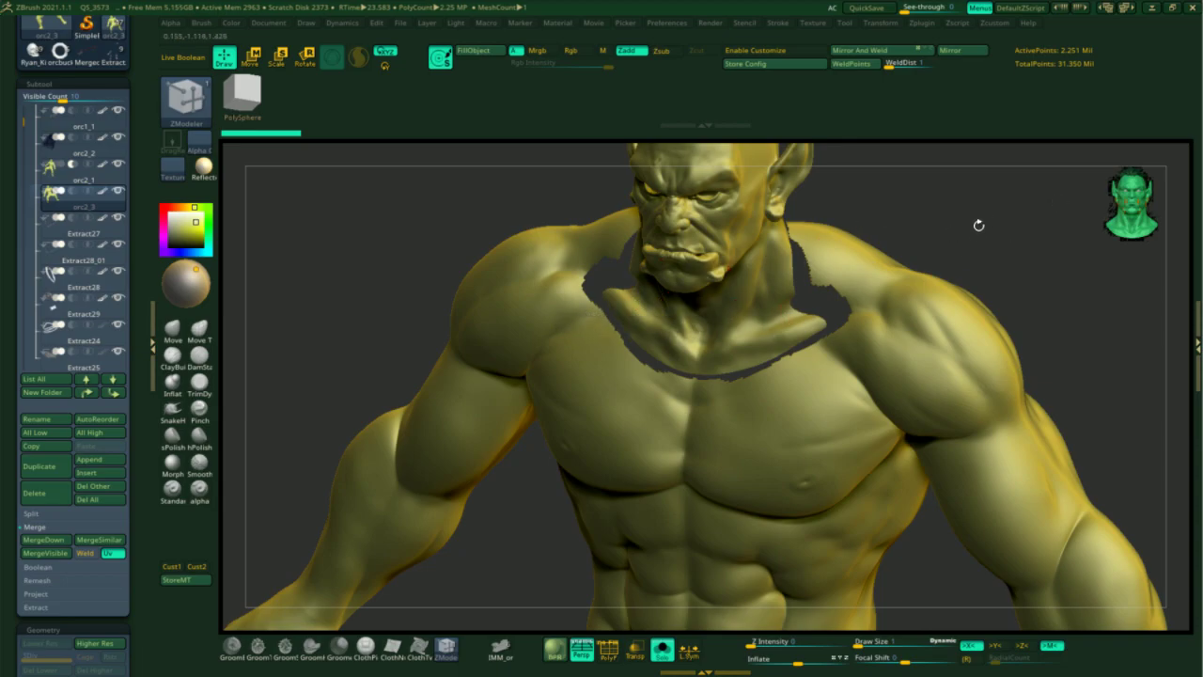
{"action": "left_click_drag", "start_coordinate": [1009, 210], "coordinate": [947, 242]}
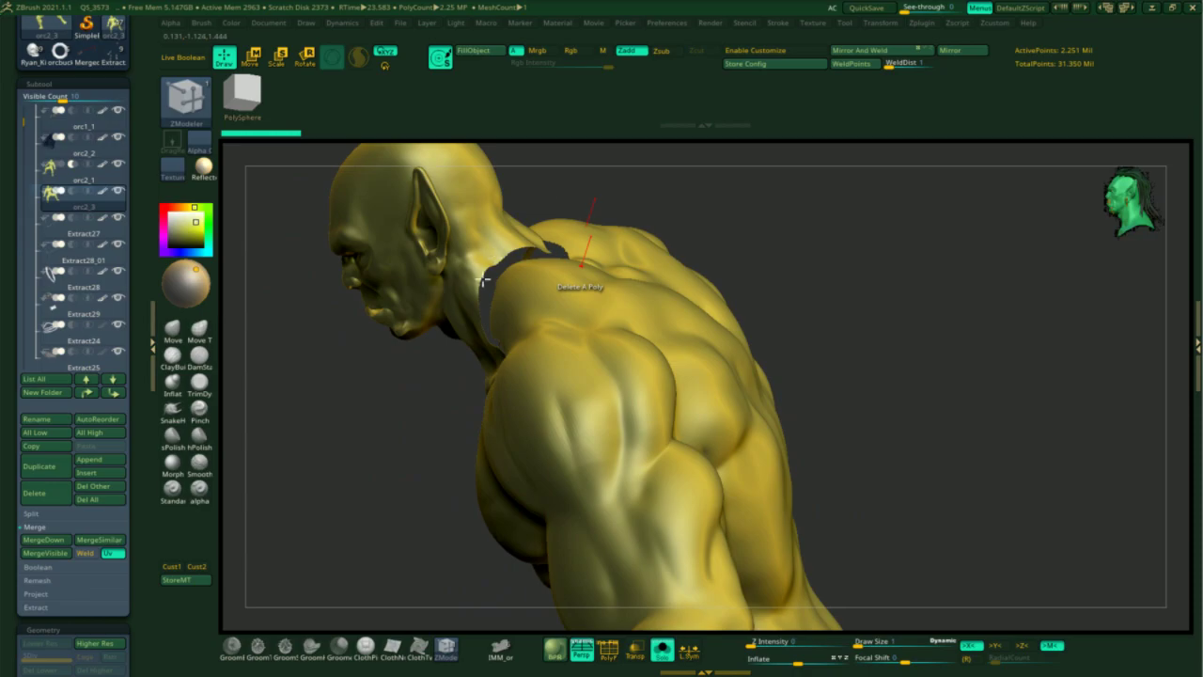
{"action": "left_click_drag", "start_coordinate": [790, 201], "coordinate": [638, 349]}
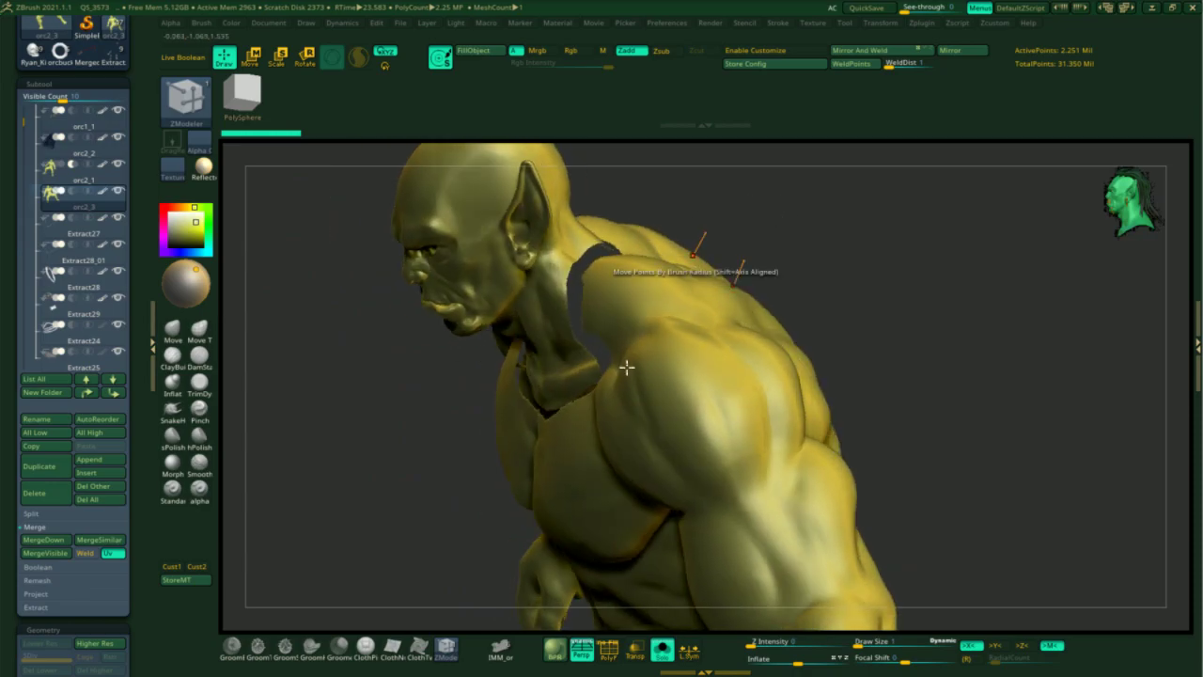
{"action": "left_click_drag", "start_coordinate": [821, 204], "coordinate": [693, 363]}
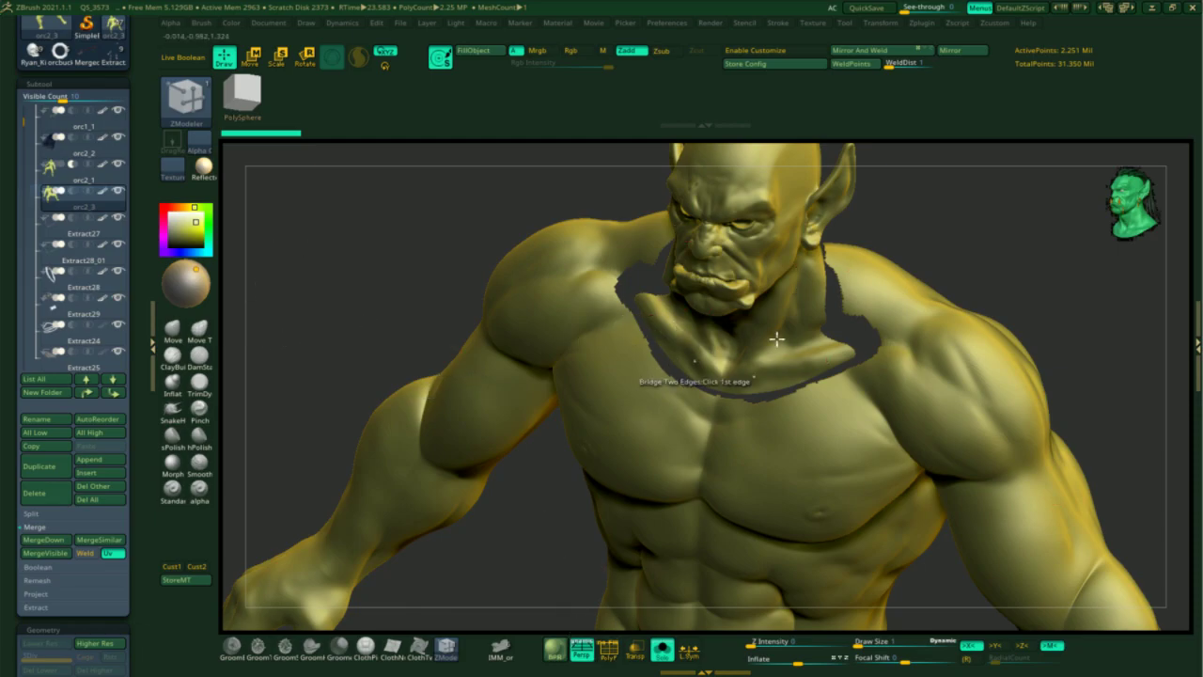
{"action": "mouse_move", "coordinate": [975, 240]}
{"action": "left_mouse_down", "text": "alt"}
{"action": "mouse_move", "coordinate": [980, 250]}
{"action": "mouse_move", "coordinate": [988, 239]}
{"action": "left_mouse_up", "text": "alt"}
{"action": "right_click_drag", "start_coordinate": [1003, 190], "coordinate": [1003, 153]}
{"action": "right_click_drag", "start_coordinate": [984, 202], "coordinate": [901, 308]}
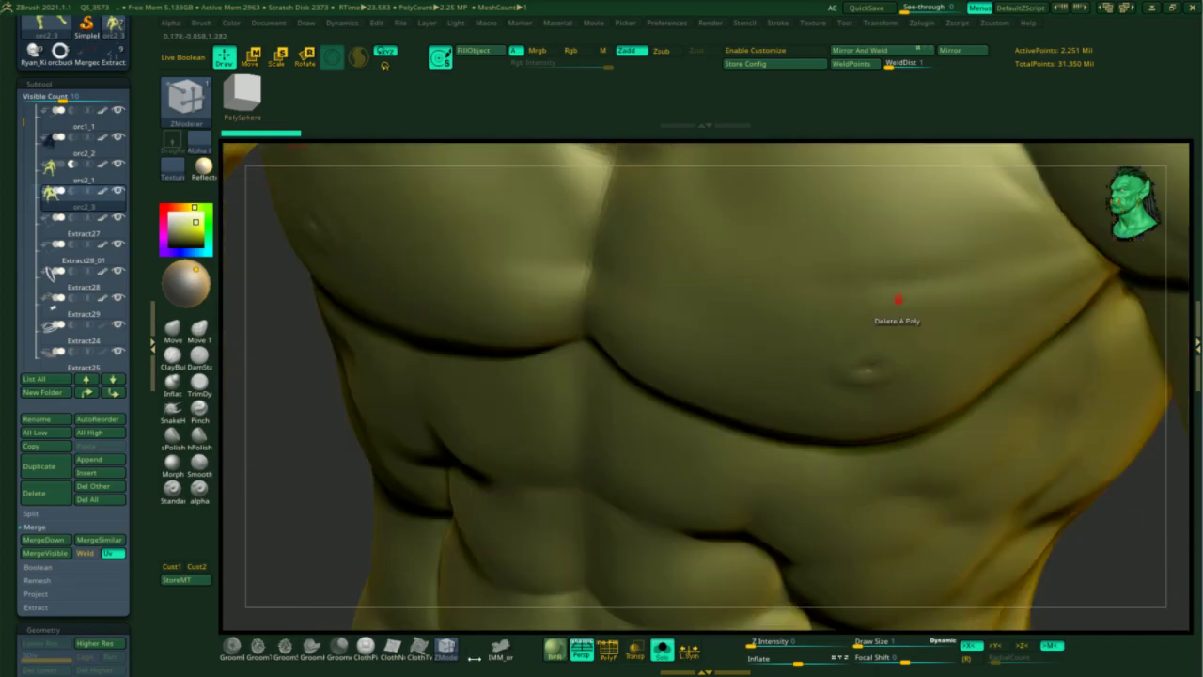
{"action": "right_click_drag", "start_coordinate": [991, 170], "coordinate": [760, 456]}
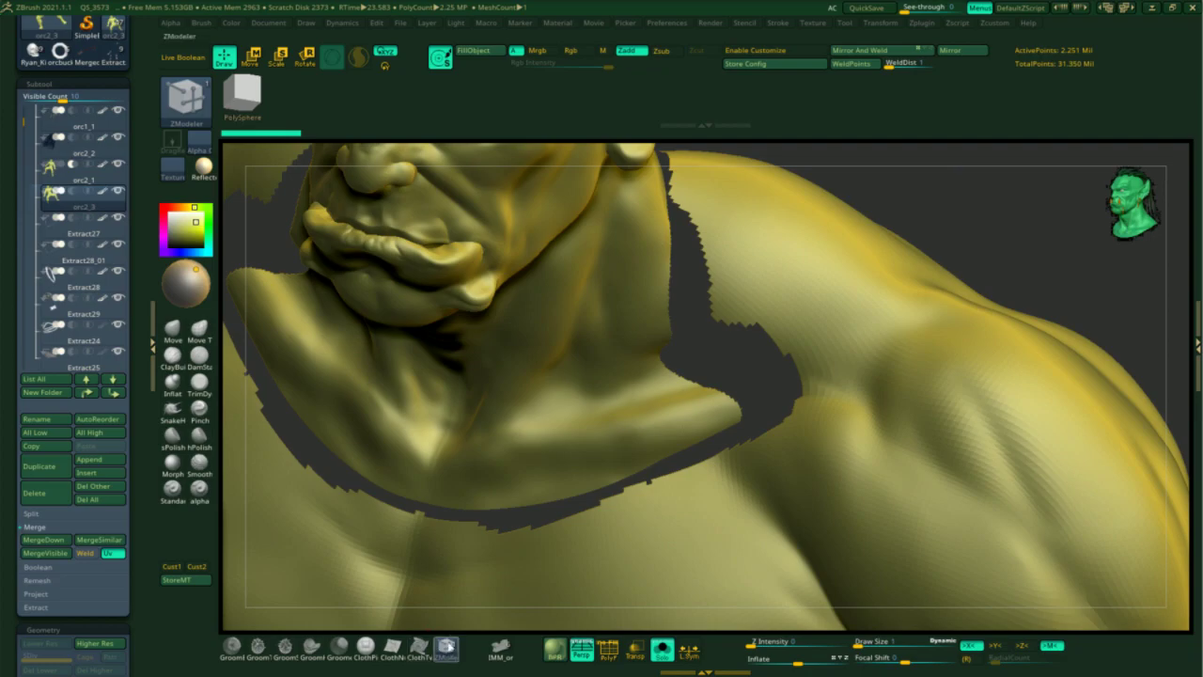
Set the ZModeler edge action to Bridge with the Two Holes target at the front of the neck gap
{"action": "key", "text": "b"}
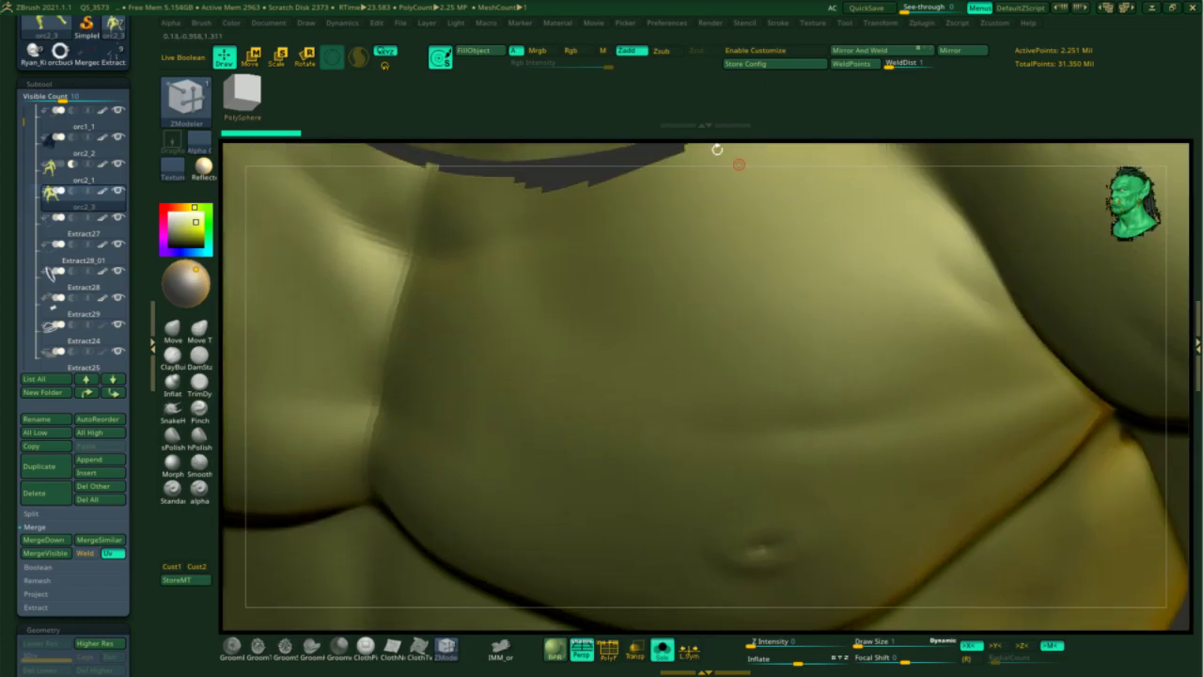
{"action": "right_click_drag", "start_coordinate": [733, 174], "coordinate": [848, 400]}
{"action": "right_click_drag", "start_coordinate": [766, 371], "coordinate": [772, 153]}
{"action": "right_click_drag", "start_coordinate": [804, 425], "coordinate": [768, 157]}
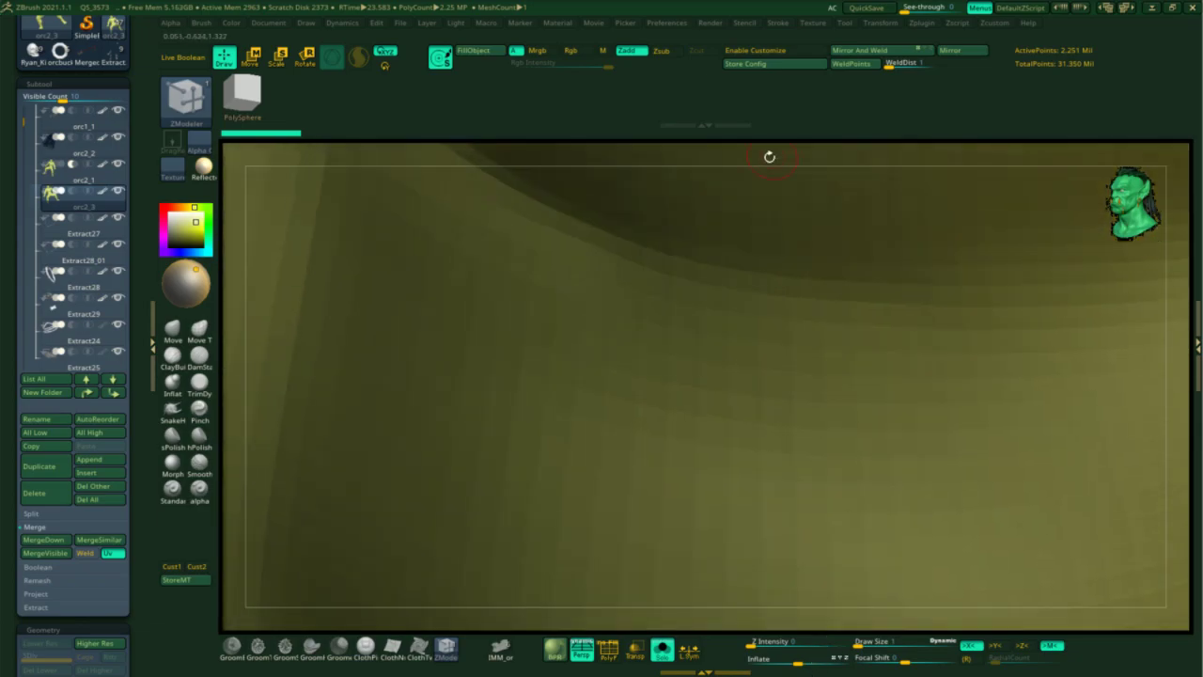
{"action": "right_click_drag", "start_coordinate": [795, 477], "coordinate": [862, 154]}
{"action": "right_click_drag", "start_coordinate": [865, 204], "coordinate": [778, 92]}
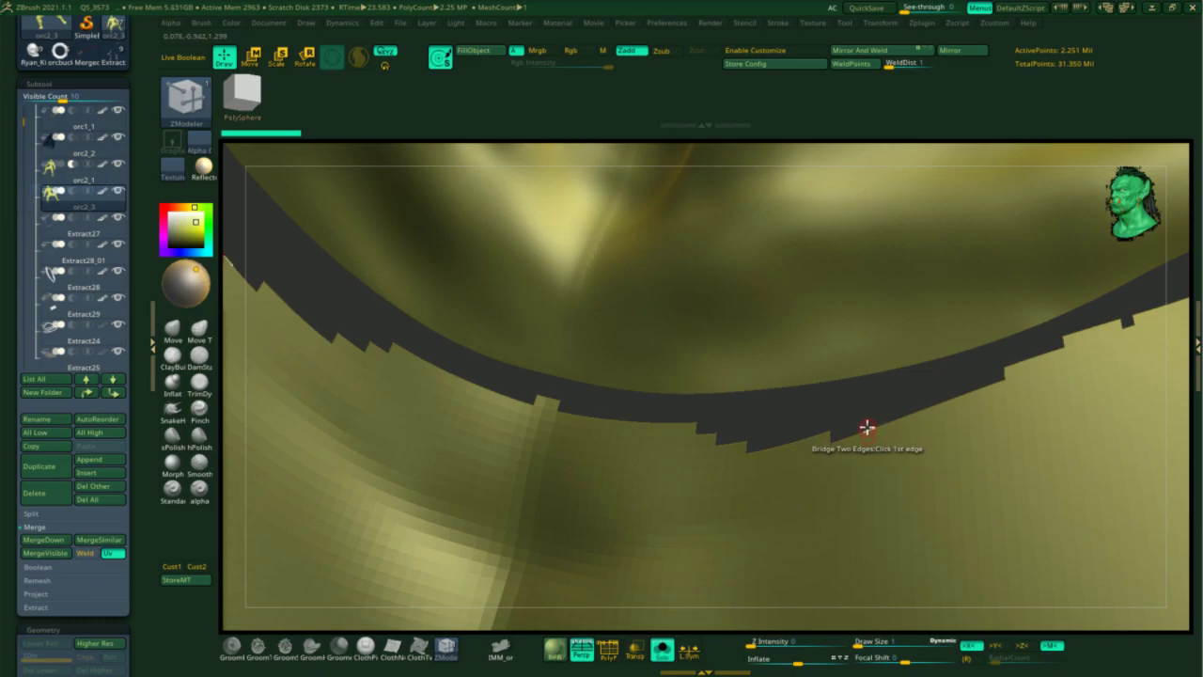
{"action": "key", "text": "space"}
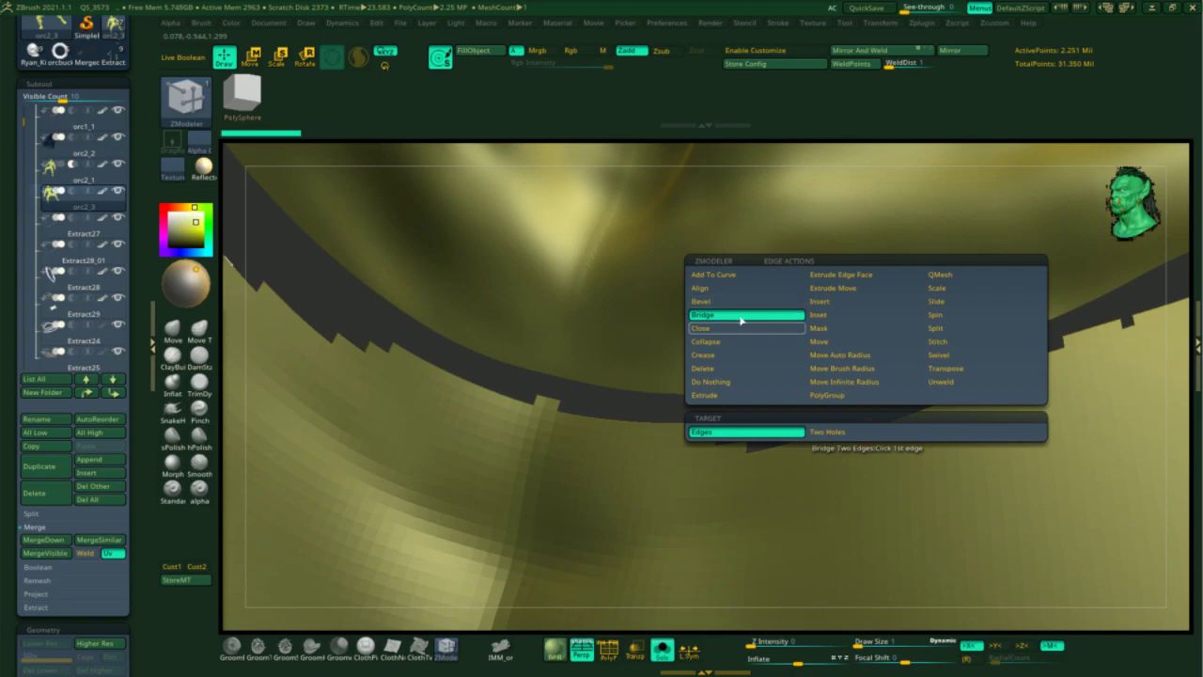
{"action": "left_click", "coordinate": [825, 433]}
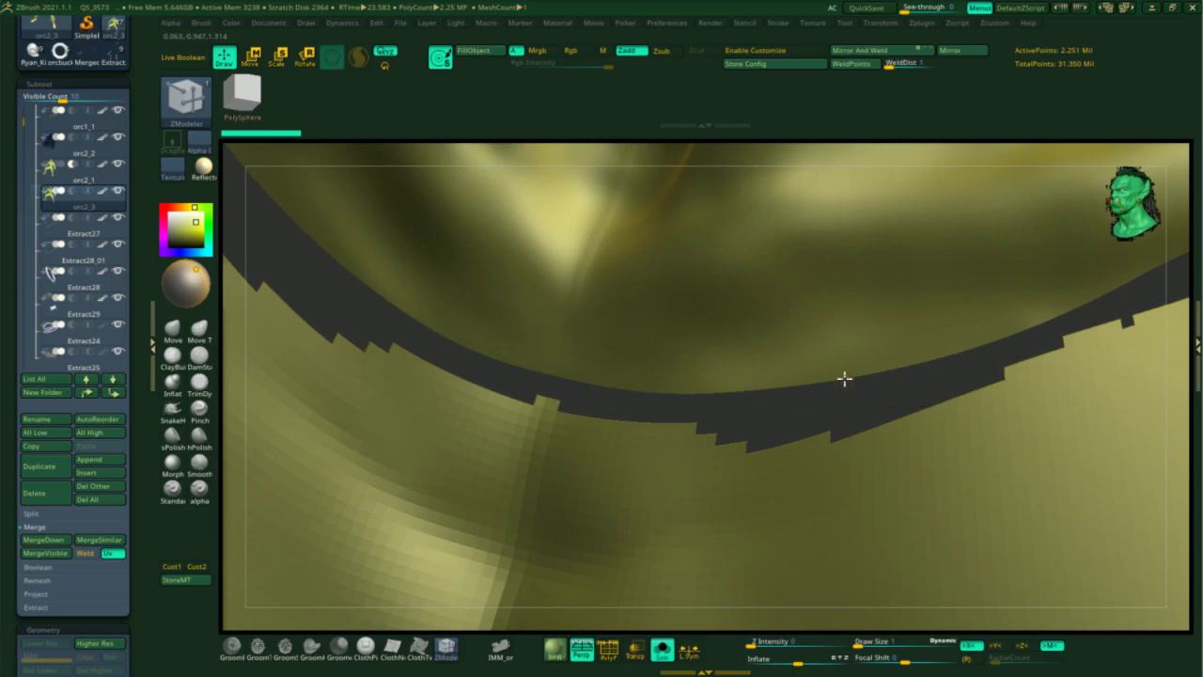
Bridge the open edge of the neck to the open edge of the torso
{"action": "left_click", "coordinate": [844, 377]}
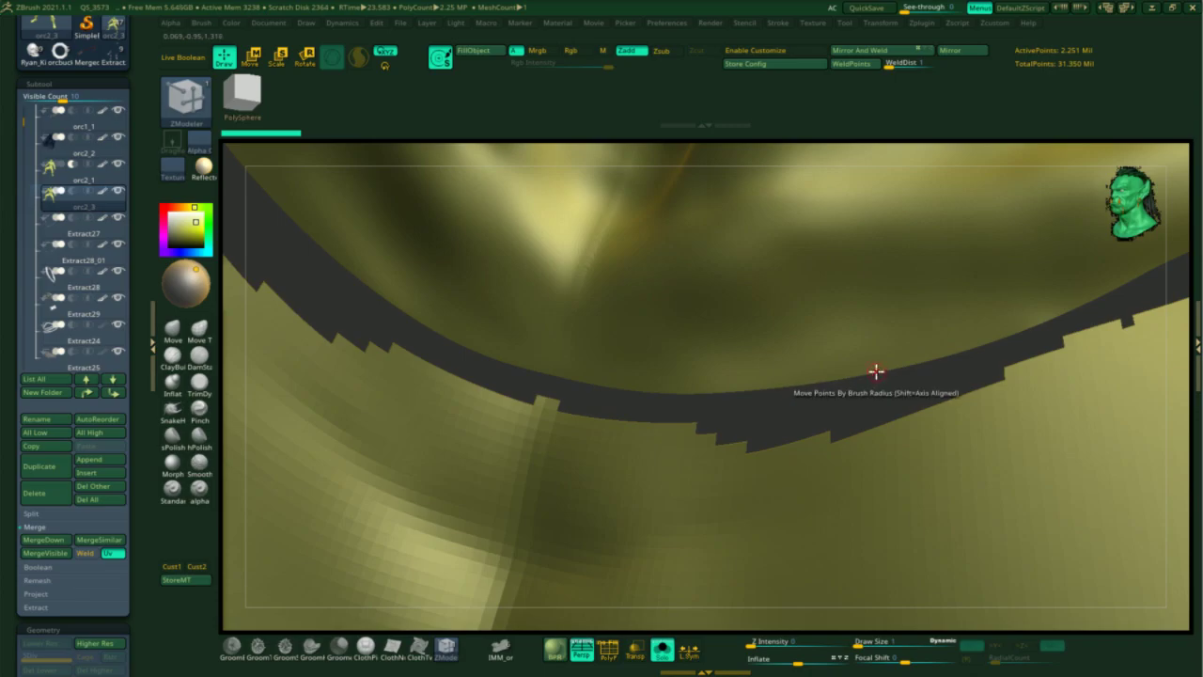
{"action": "scroll", "coordinate": [875, 369], "scroll_direction": "up", "scroll_amount": 5}
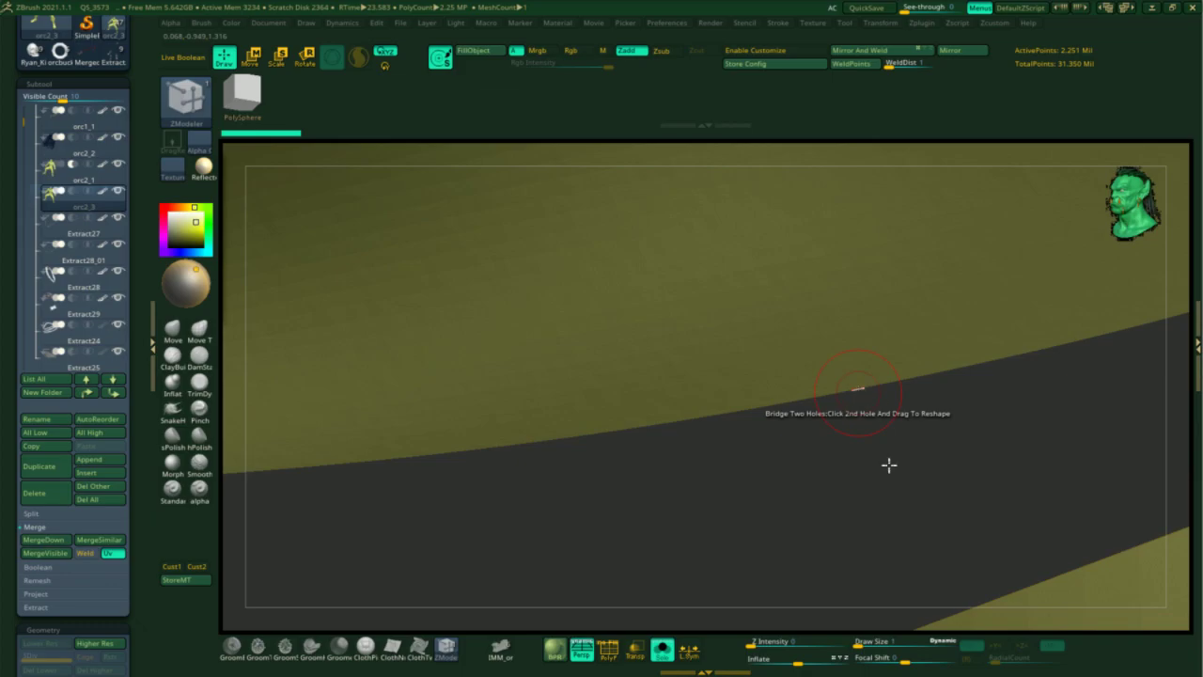
{"action": "key", "text": "shift+d"}
{"action": "scroll", "coordinate": [888, 453], "scroll_direction": "down", "scroll_amount": 4}
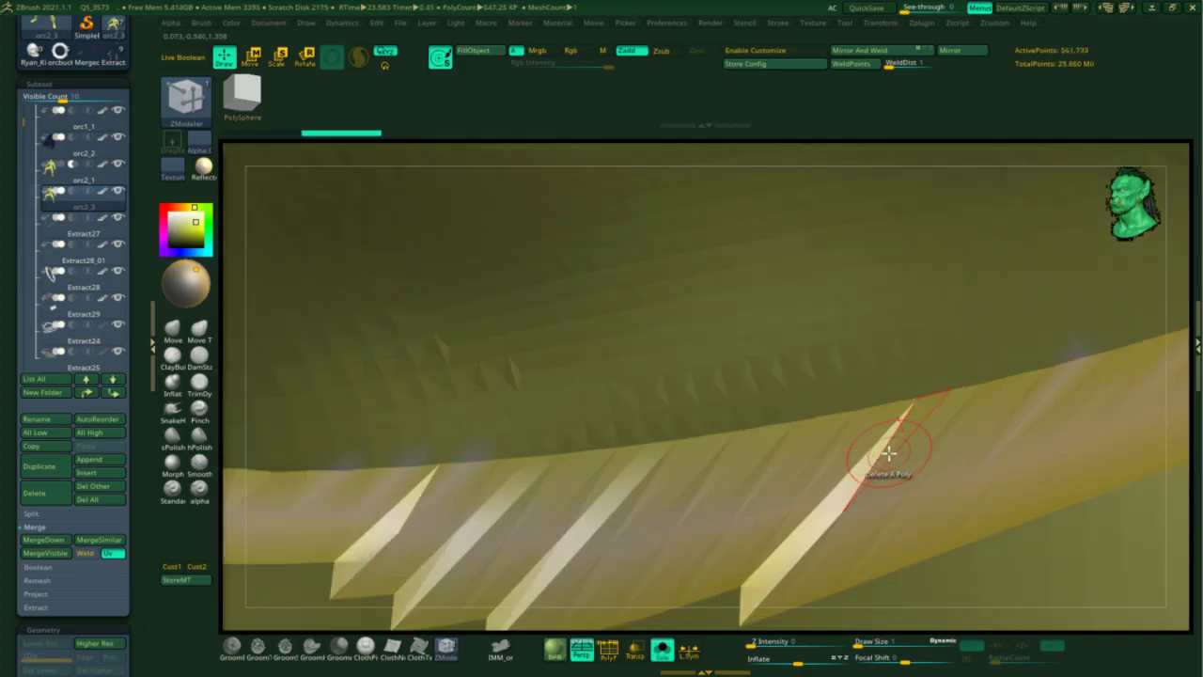
{"action": "scroll", "coordinate": [889, 453], "scroll_direction": "down", "scroll_amount": 3}
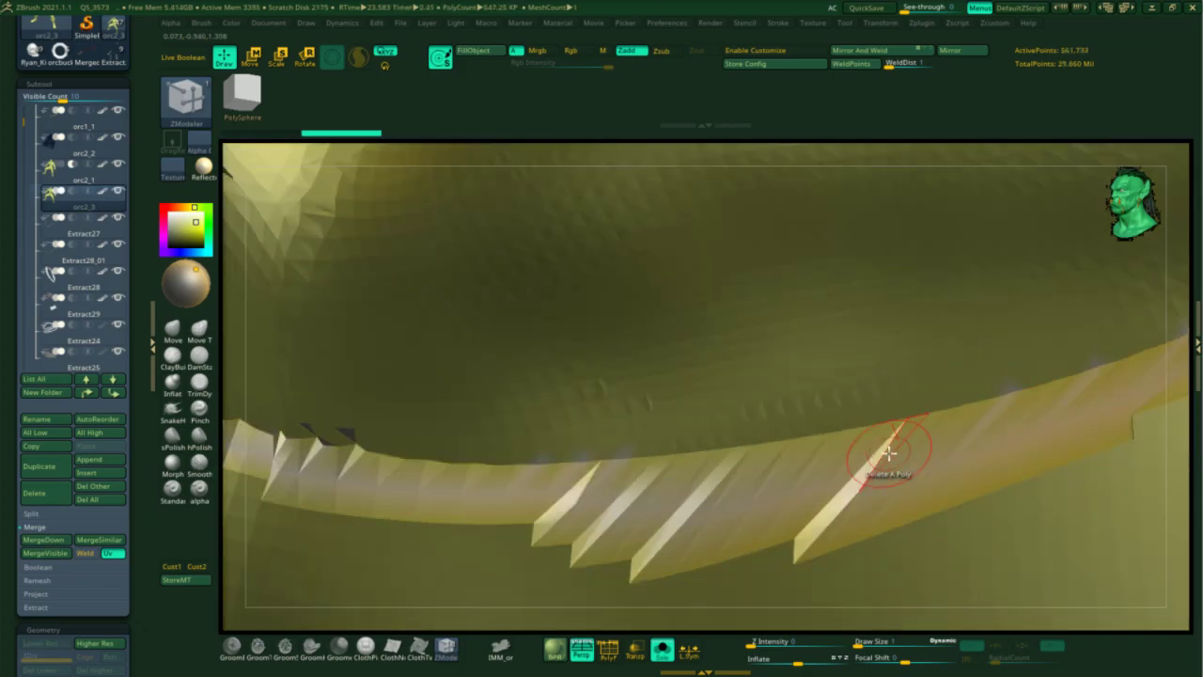
Examine the bridged polygons around the neck and the surface of the chest and face
{"action": "scroll", "coordinate": [888, 453], "scroll_direction": "down", "scroll_amount": 10}
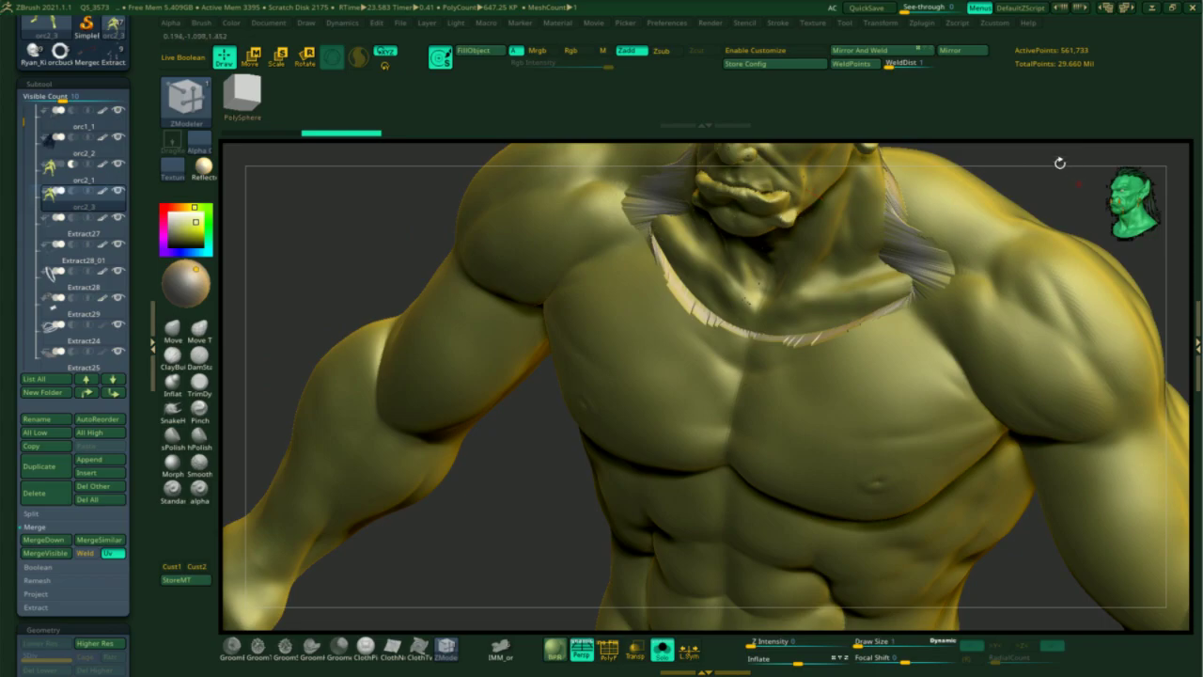
{"action": "left_click_drag", "start_coordinate": [1061, 202], "coordinate": [1060, 158]}
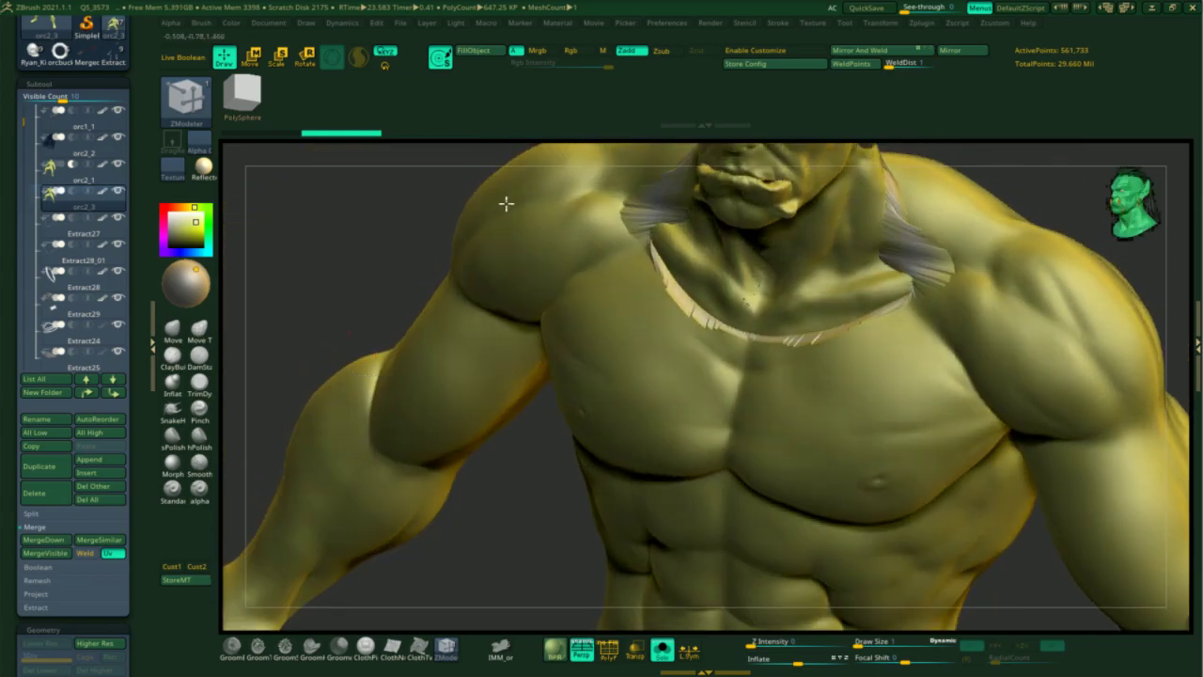
{"action": "left_click_drag", "start_coordinate": [431, 164], "coordinate": [395, 397]}
{"action": "left_click_drag", "start_coordinate": [1020, 250], "coordinate": [1037, 411]}
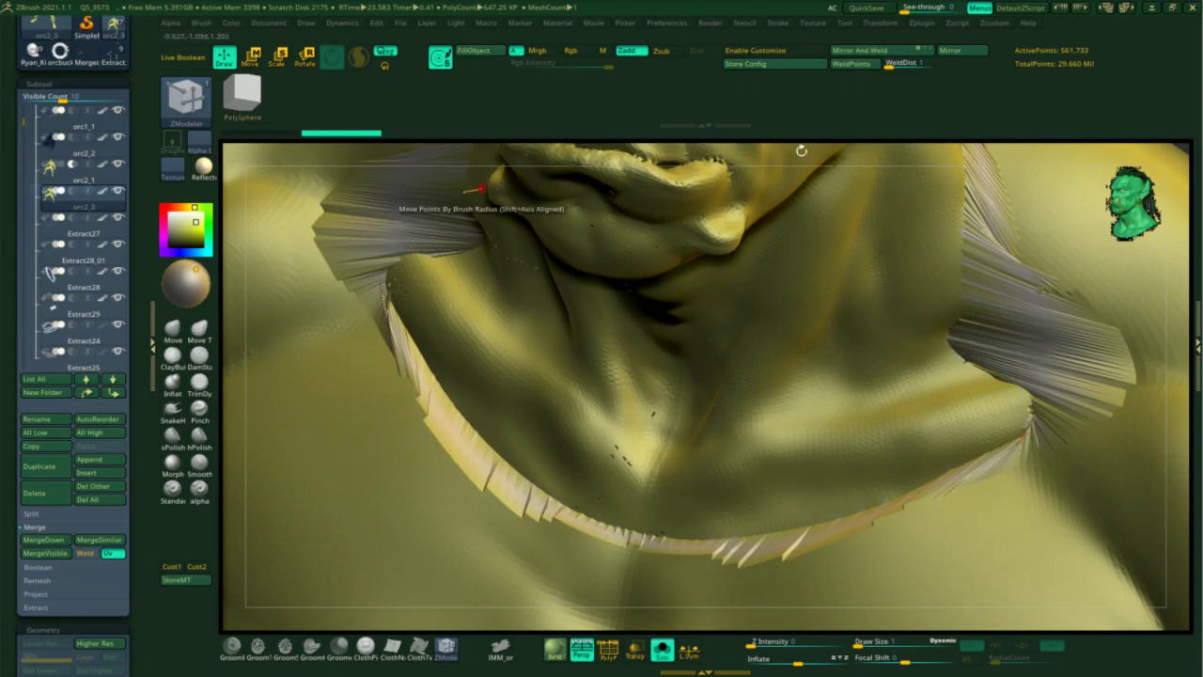
{"action": "left_click_drag", "start_coordinate": [872, 165], "coordinate": [798, 422]}
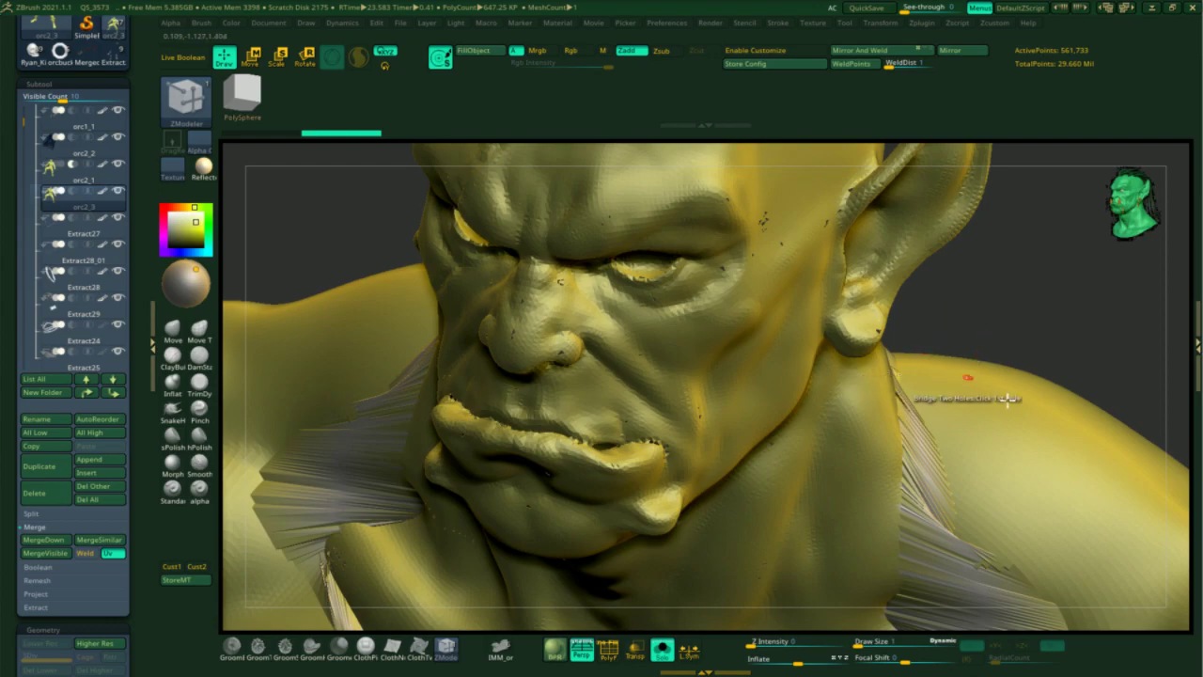
Display the polyframe wireframe over the bridged orc head and torso
{"action": "left_click", "coordinate": [607, 651]}
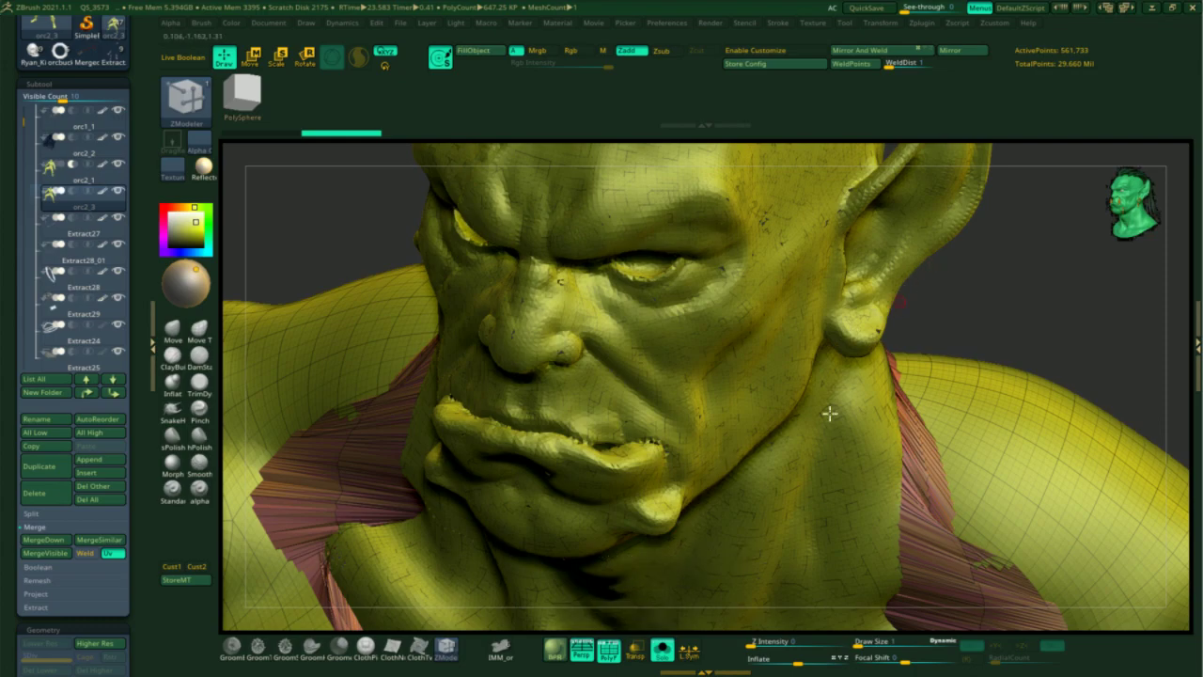
{"action": "mouse_move", "coordinate": [1015, 282]}
{"action": "left_mouse_down"}
{"action": "mouse_move", "coordinate": [1031, 314]}
{"action": "mouse_move", "coordinate": [1006, 300]}
{"action": "left_mouse_up"}
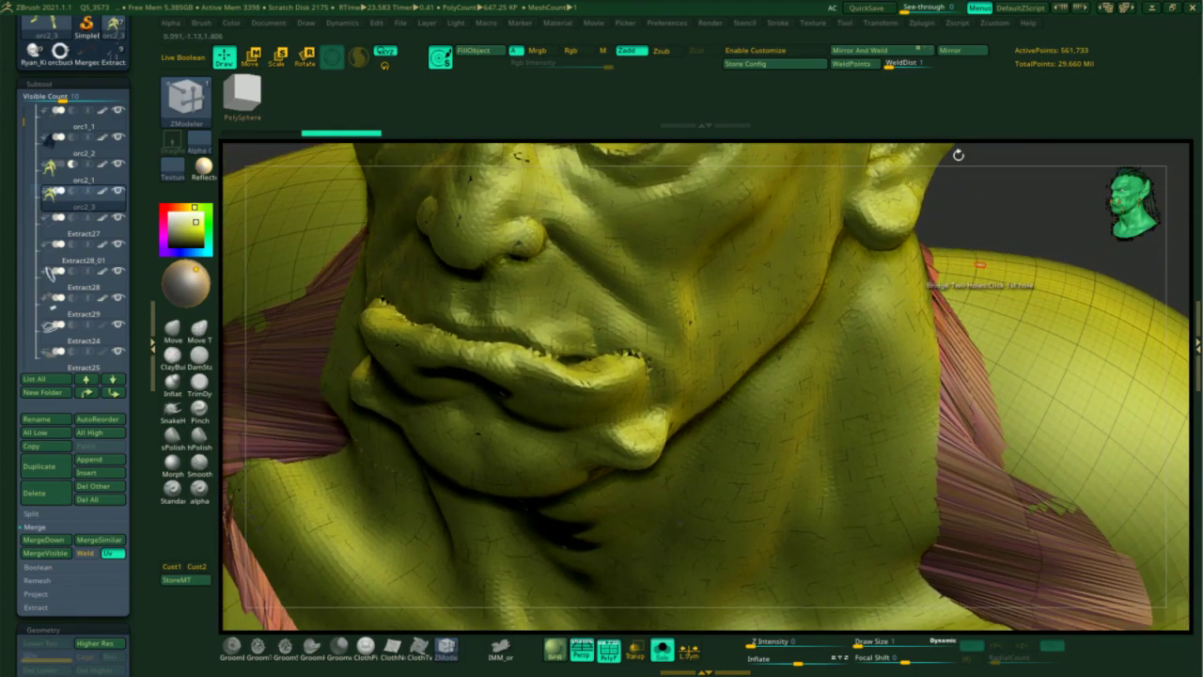
Try to assign a new polygroup to the bridged orc mesh
{"action": "key", "text": "ctrl+space"}
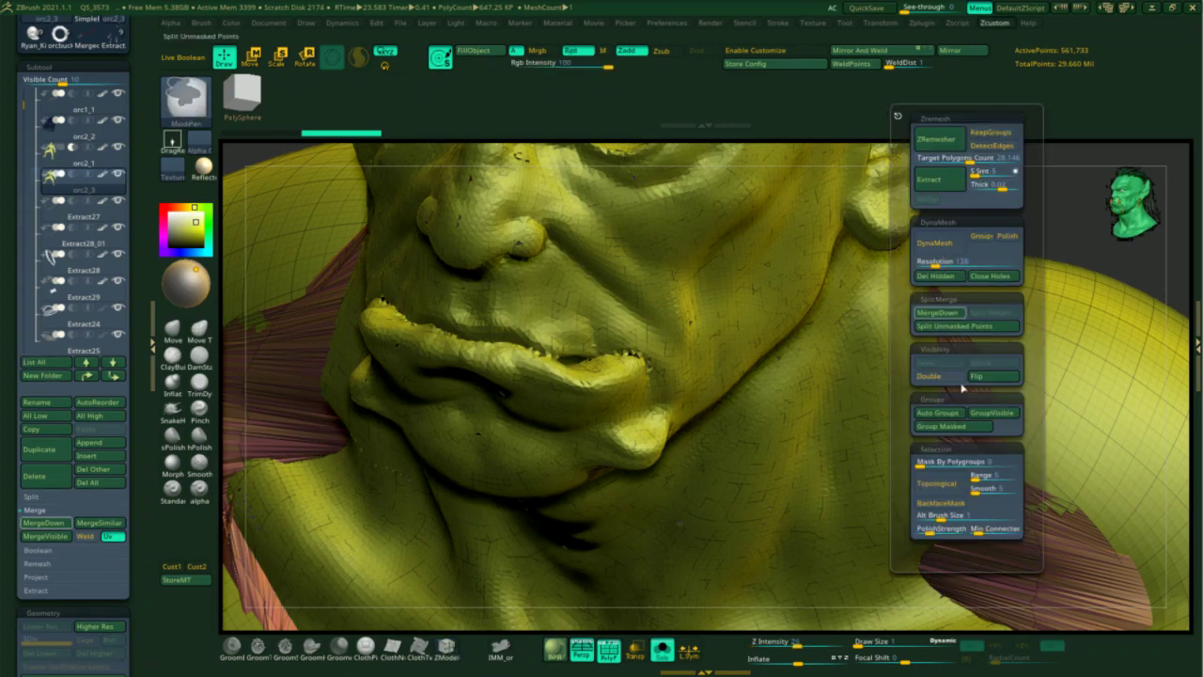
{"action": "left_click", "coordinate": [961, 413]}
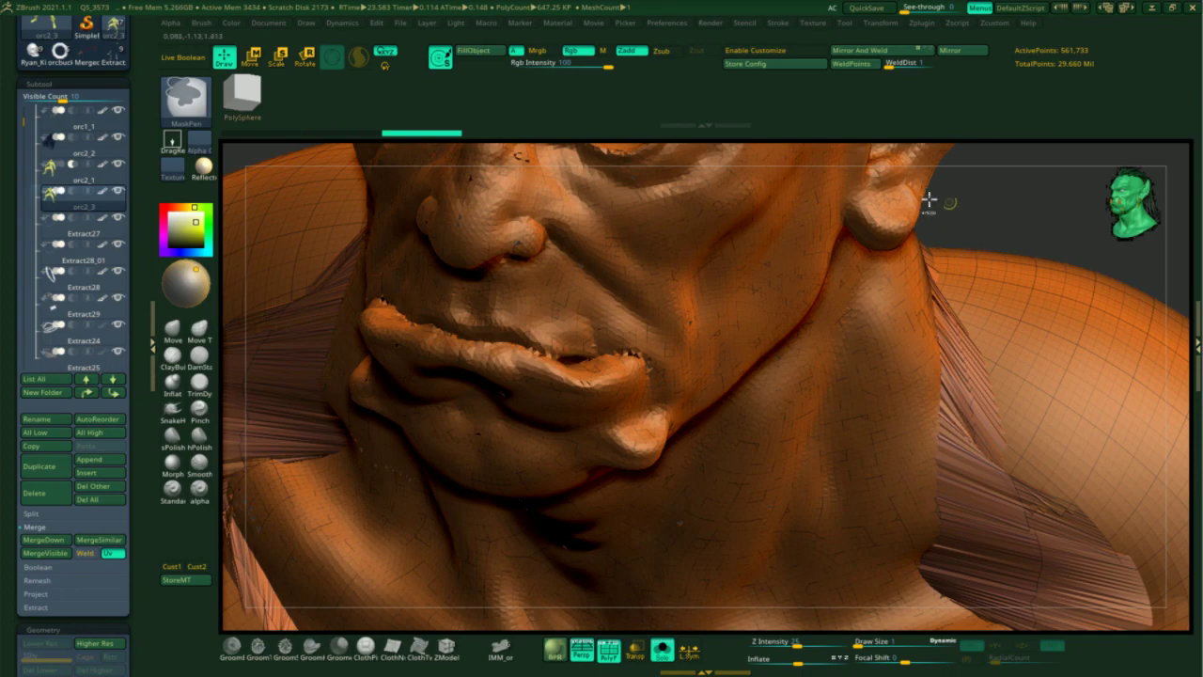
{"action": "key", "text": "ctrl"}
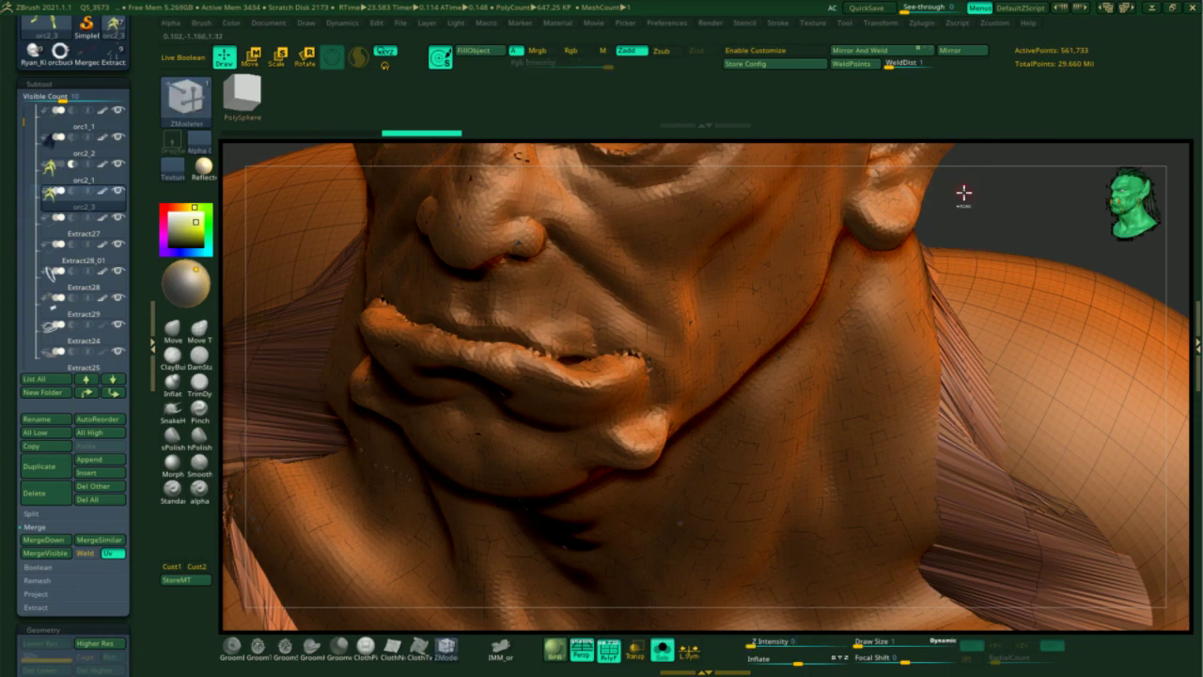
{"action": "key", "text": "ctrl"}
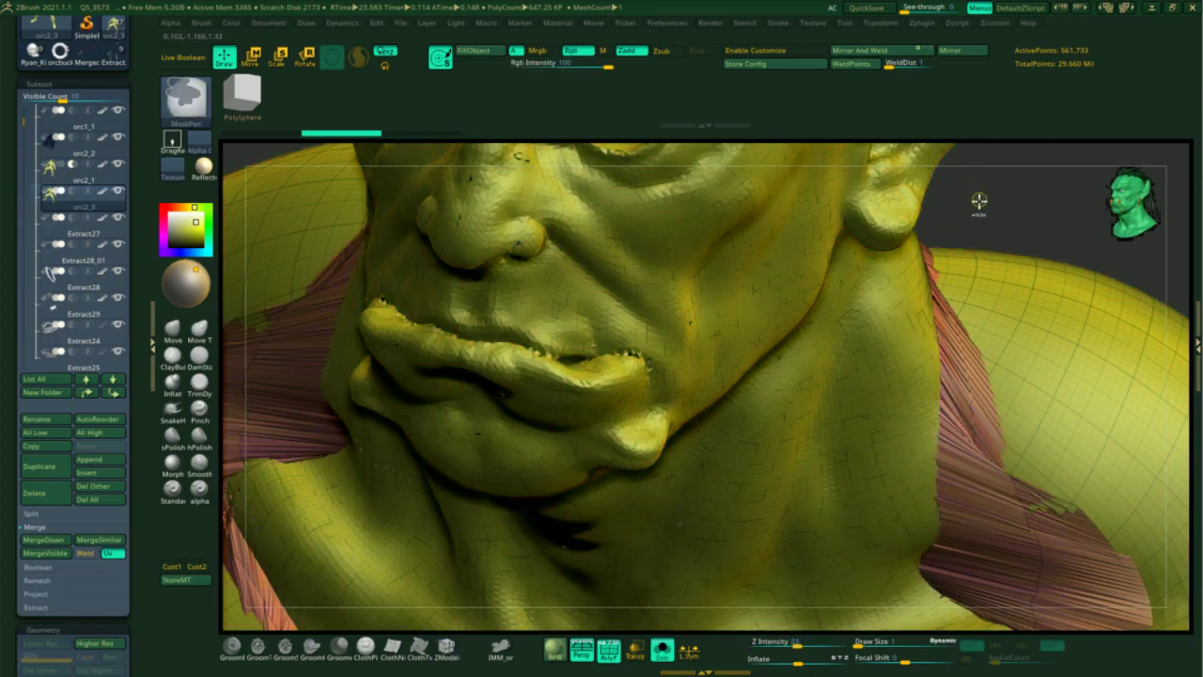
Undo the Two Holes bridge and set the ZModeler edge Bridge target to Edges at the torso's open border
{"action": "left_click", "coordinate": [978, 197], "text": "ctrl+shift"}
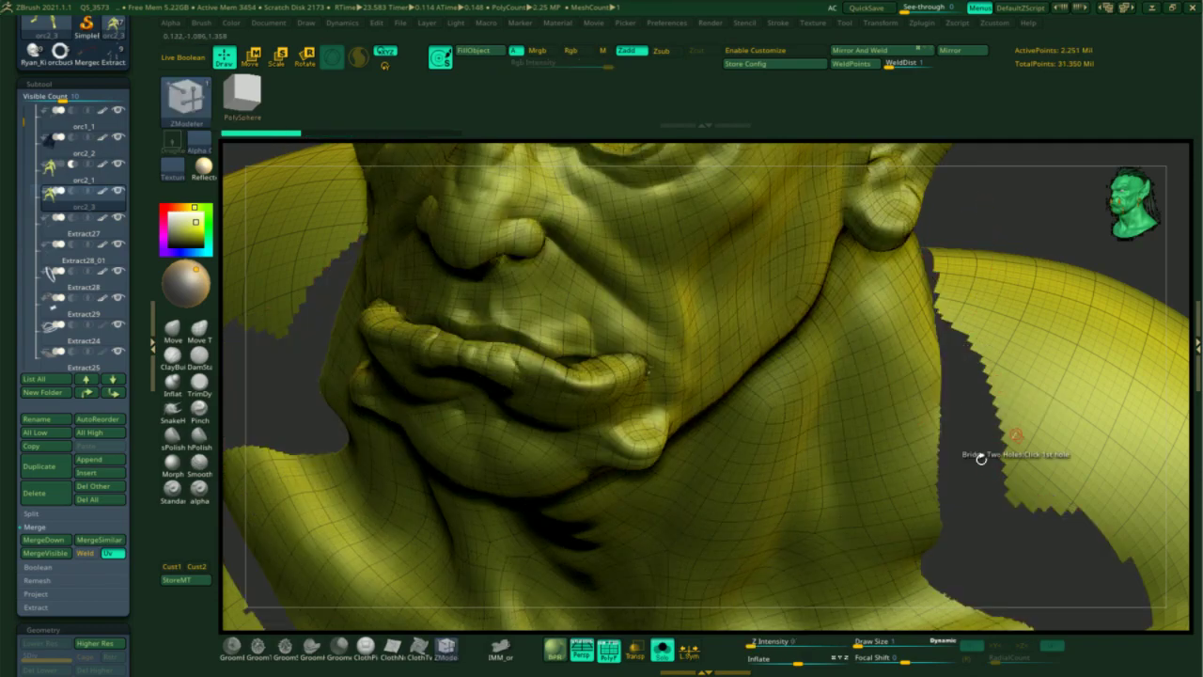
{"action": "left_click_drag", "start_coordinate": [980, 477], "coordinate": [977, 350], "text": "alt"}
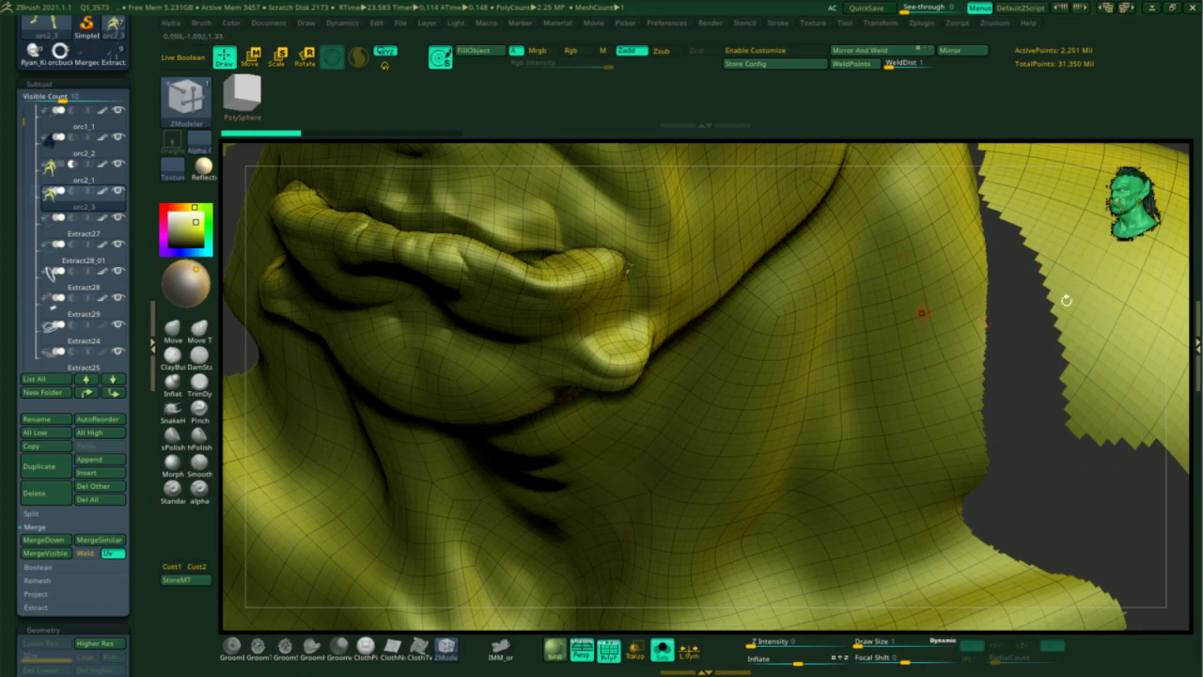
{"action": "left_click_drag", "start_coordinate": [1035, 369], "coordinate": [997, 210]}
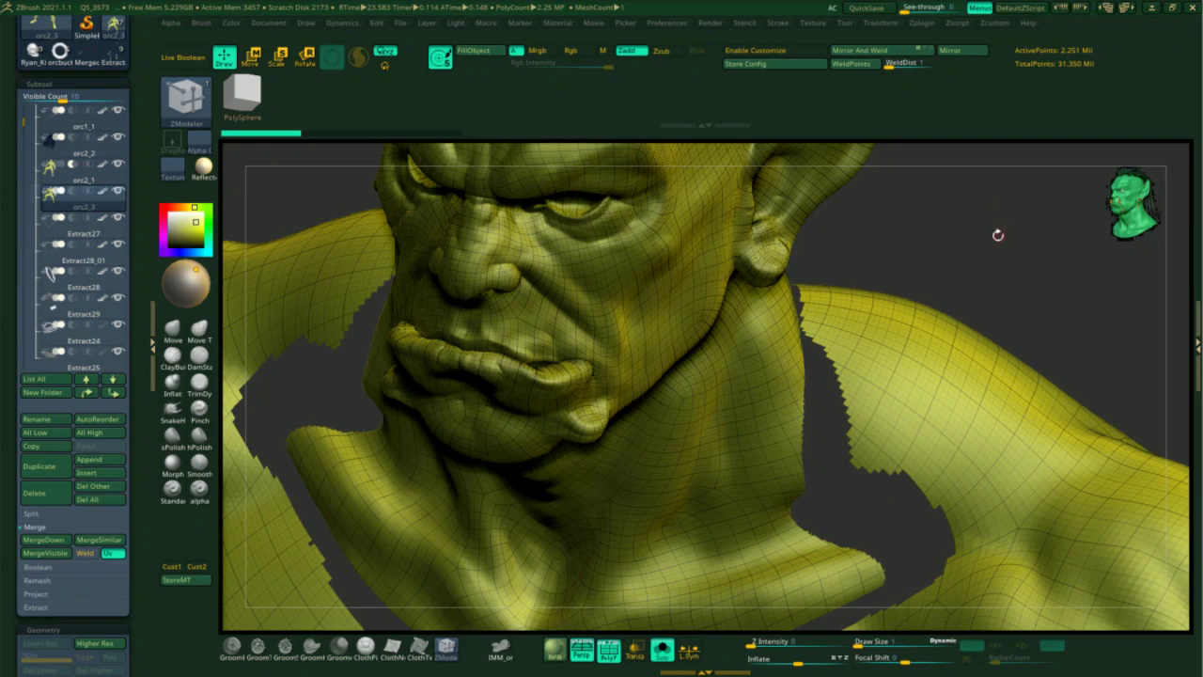
{"action": "left_click_drag", "start_coordinate": [1004, 226], "coordinate": [1045, 301]}
{"action": "left_click_drag", "start_coordinate": [1055, 442], "coordinate": [976, 325]}
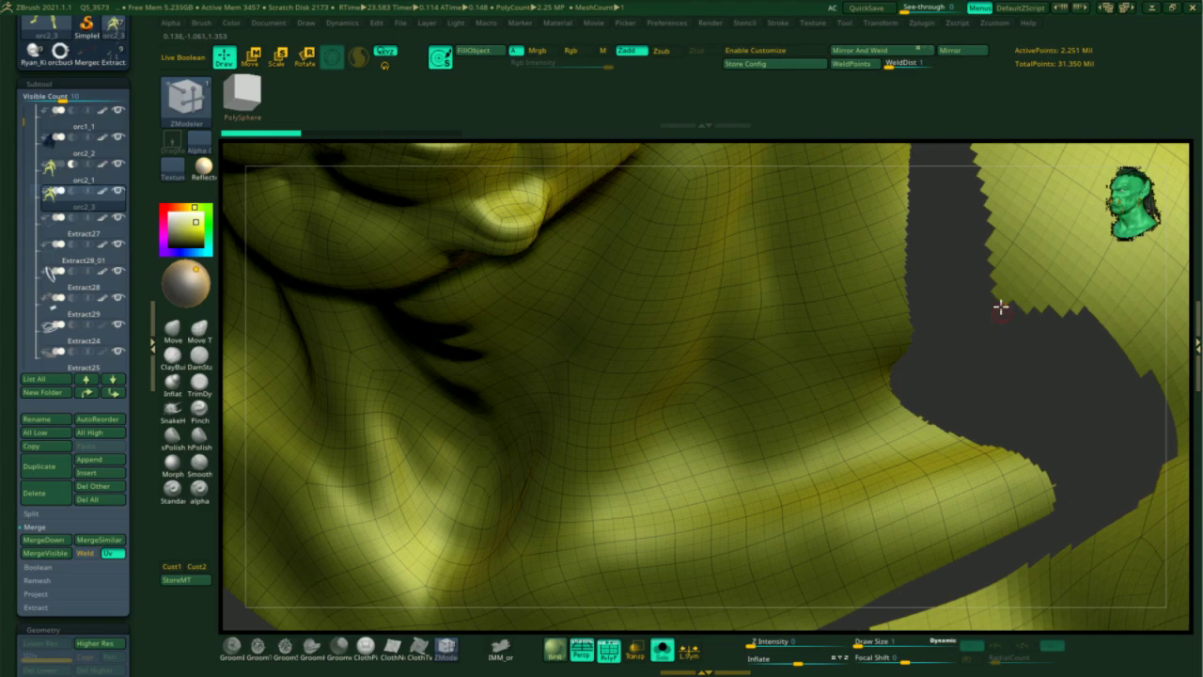
{"action": "key", "text": "space"}
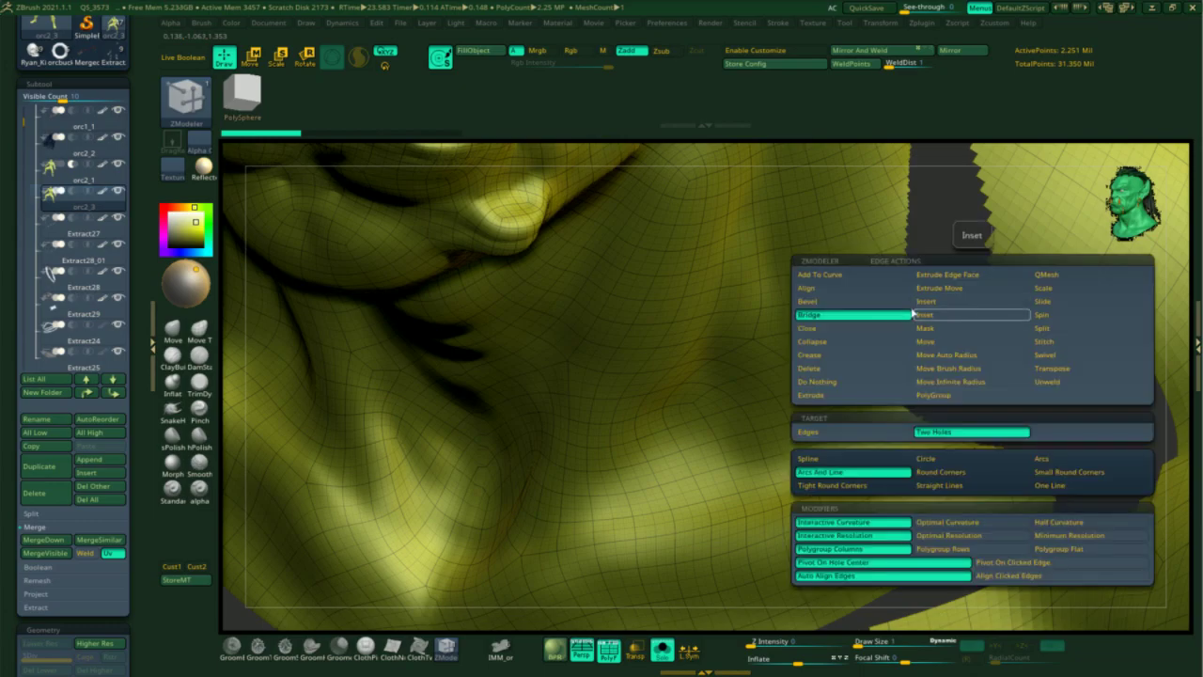
{"action": "left_click", "coordinate": [809, 433]}
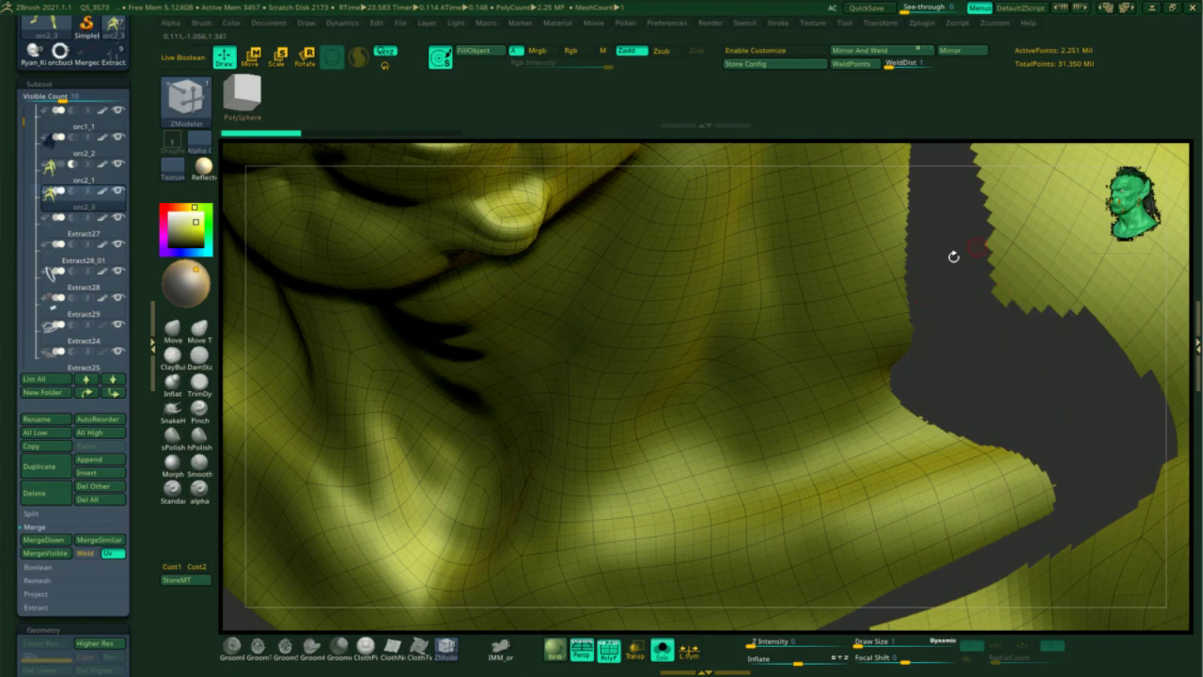
Bridge a single torso border edge to the facing neck edge, and close the remaining holes around the neck
{"action": "left_click_drag", "start_coordinate": [1016, 350], "coordinate": [1000, 367]}
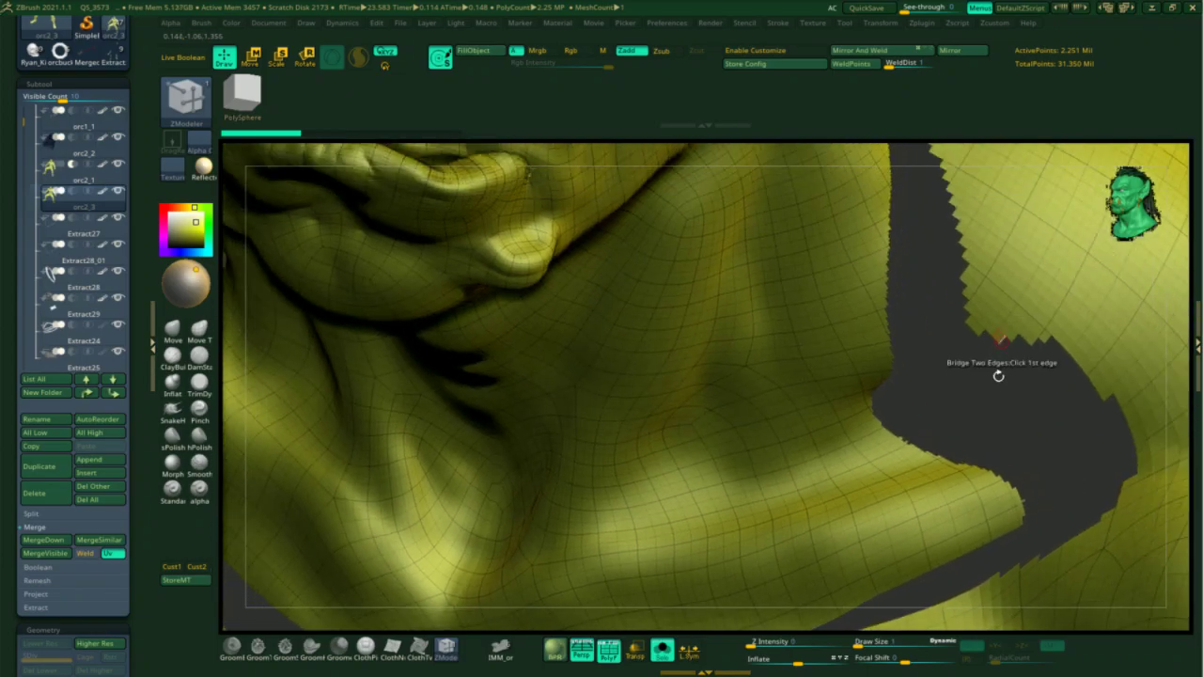
{"action": "left_click_drag", "start_coordinate": [965, 424], "coordinate": [921, 389]}
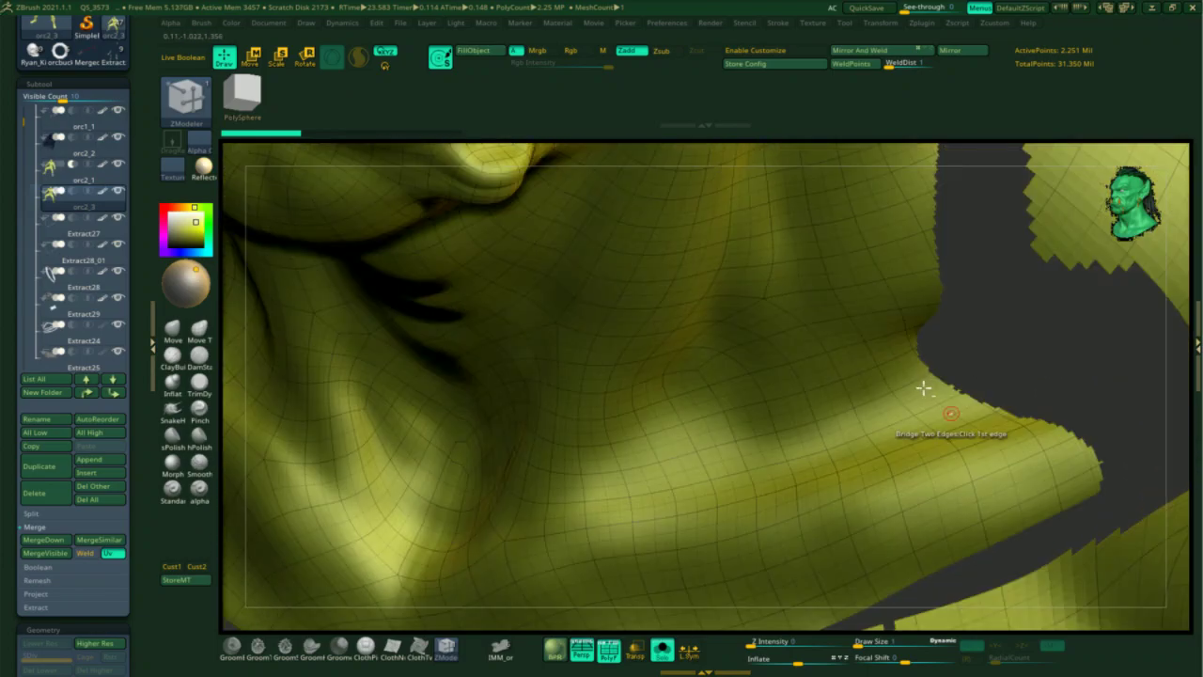
{"action": "left_click_drag", "start_coordinate": [1012, 264], "coordinate": [800, 573]}
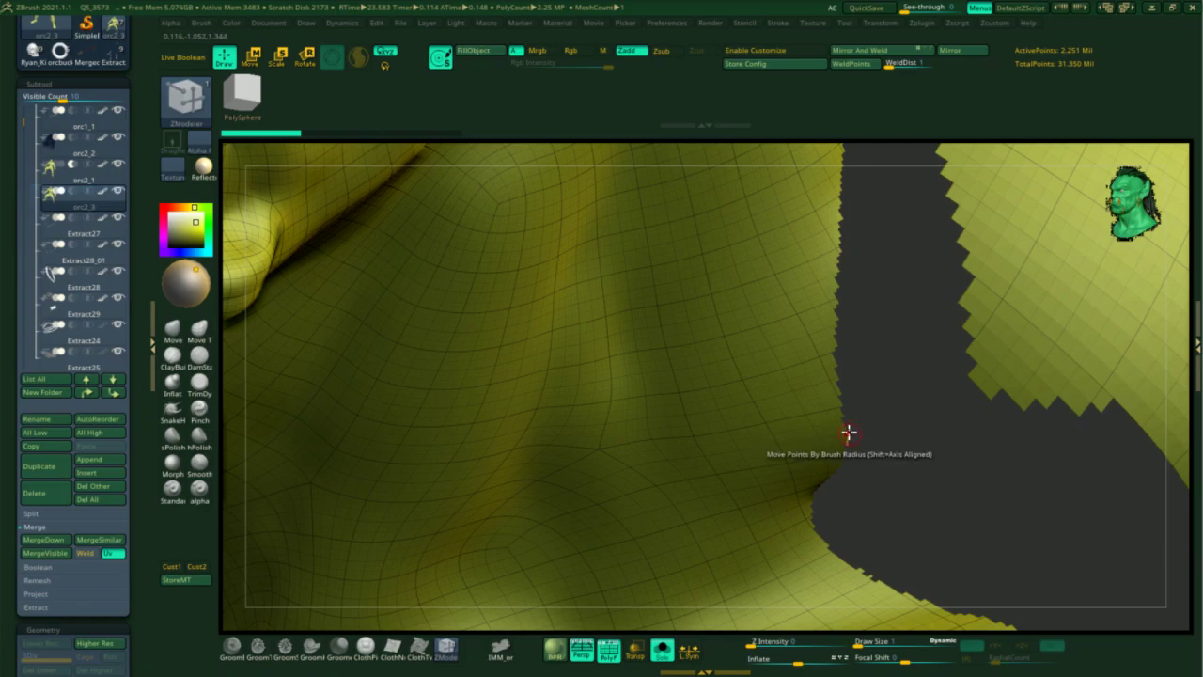
{"action": "scroll", "coordinate": [837, 429], "scroll_direction": "up", "scroll_amount": 5}
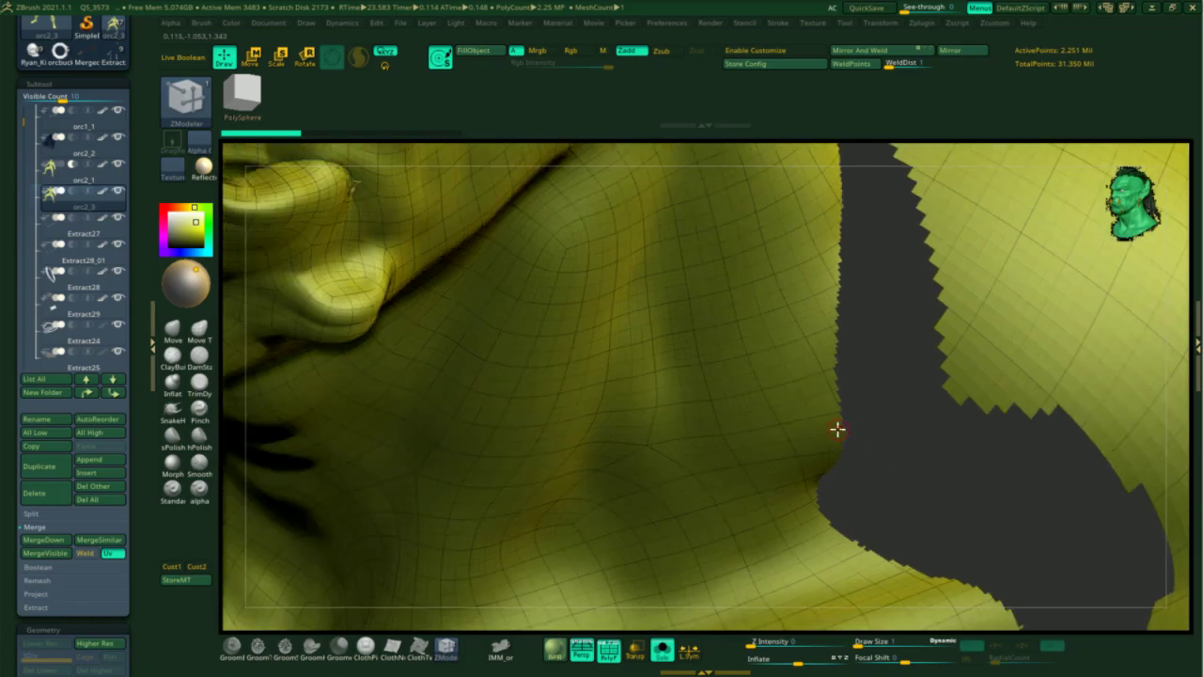
{"action": "scroll", "coordinate": [837, 428], "scroll_direction": "up", "scroll_amount": 3}
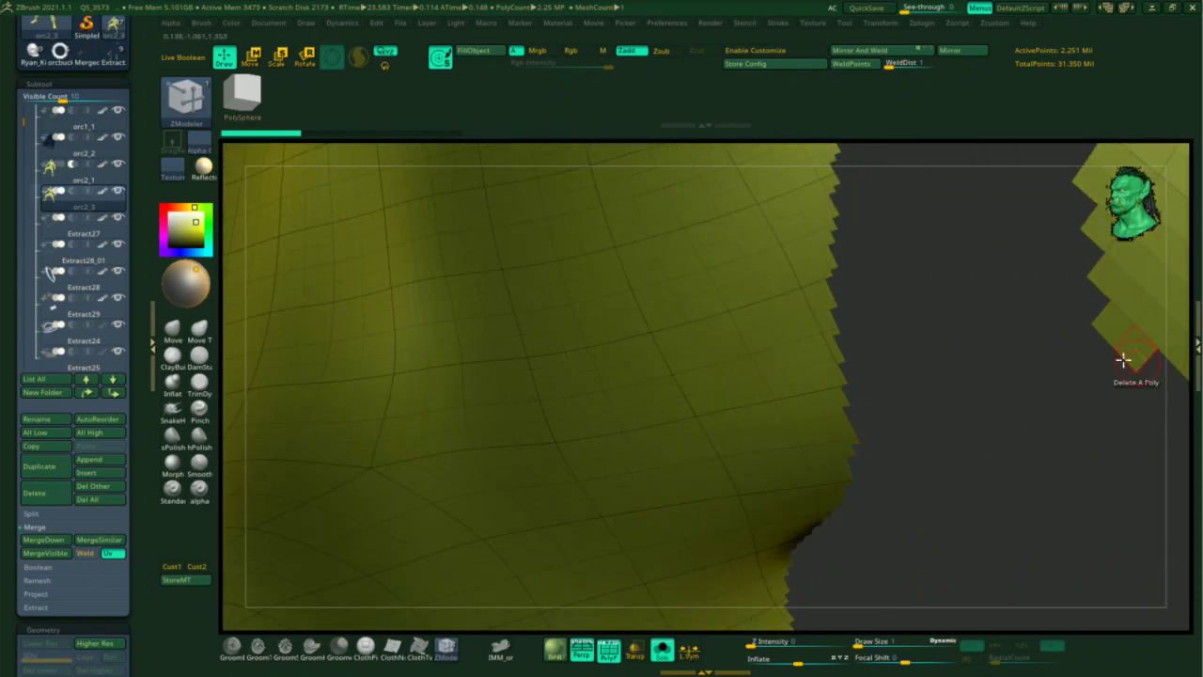
{"action": "left_click", "coordinate": [854, 428]}
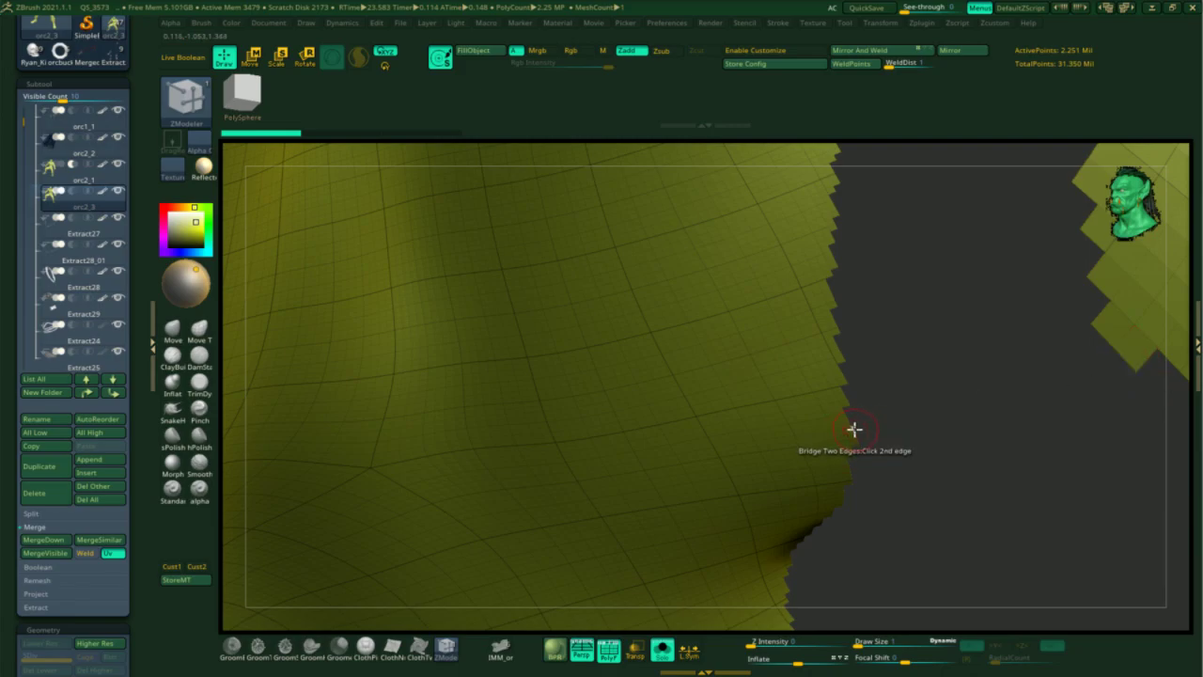
{"action": "left_click_drag", "start_coordinate": [1028, 457], "coordinate": [1029, 486]}
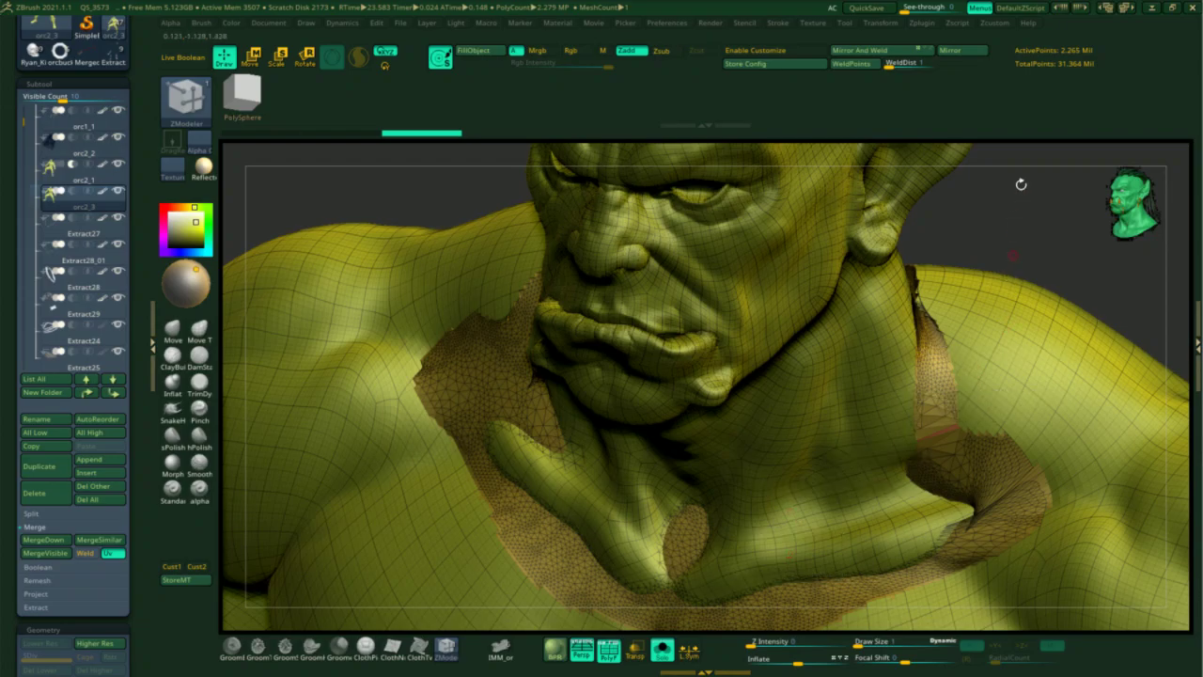
Examine the filled neck gap and the bridged polygon beside the neck up close and from a distance
{"action": "left_click_drag", "start_coordinate": [1032, 212], "coordinate": [999, 266]}
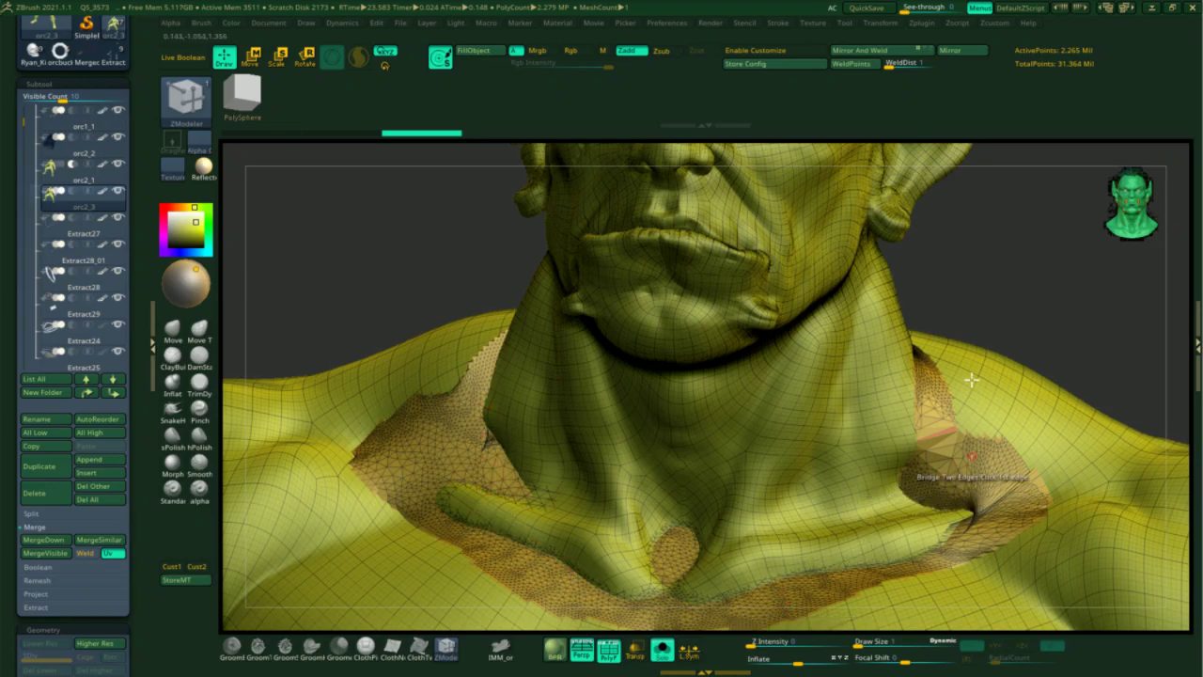
{"action": "right_click_drag", "start_coordinate": [905, 495], "coordinate": [933, 428]}
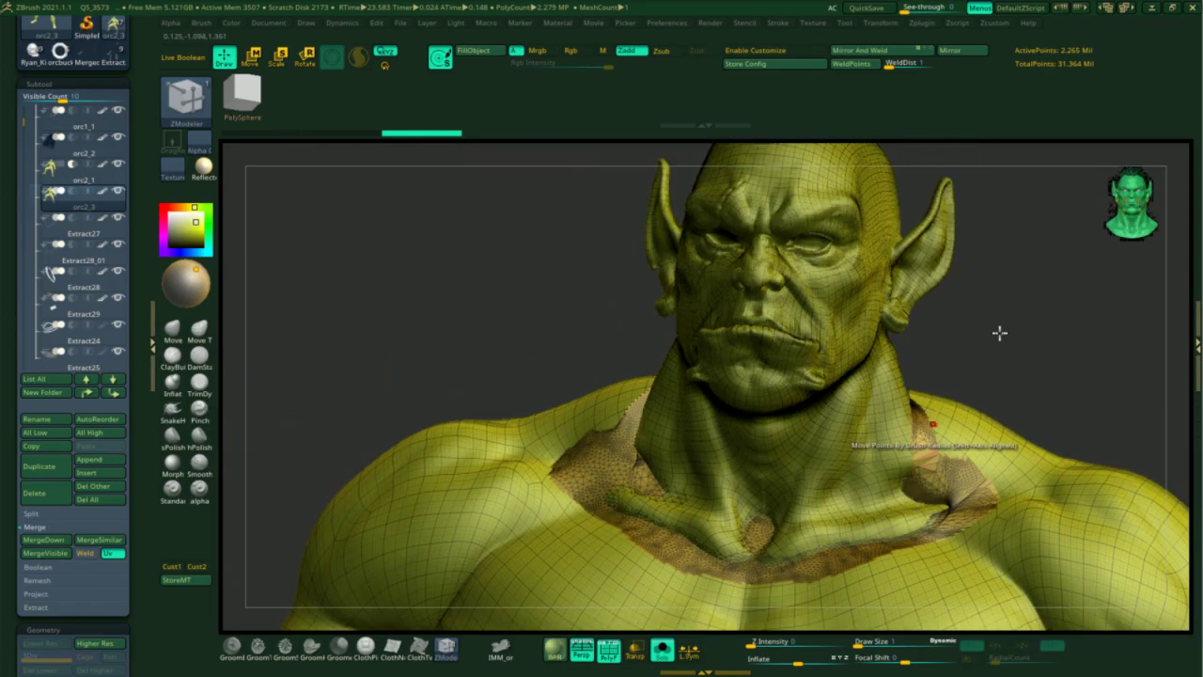
{"action": "right_click_drag", "start_coordinate": [985, 348], "coordinate": [971, 371]}
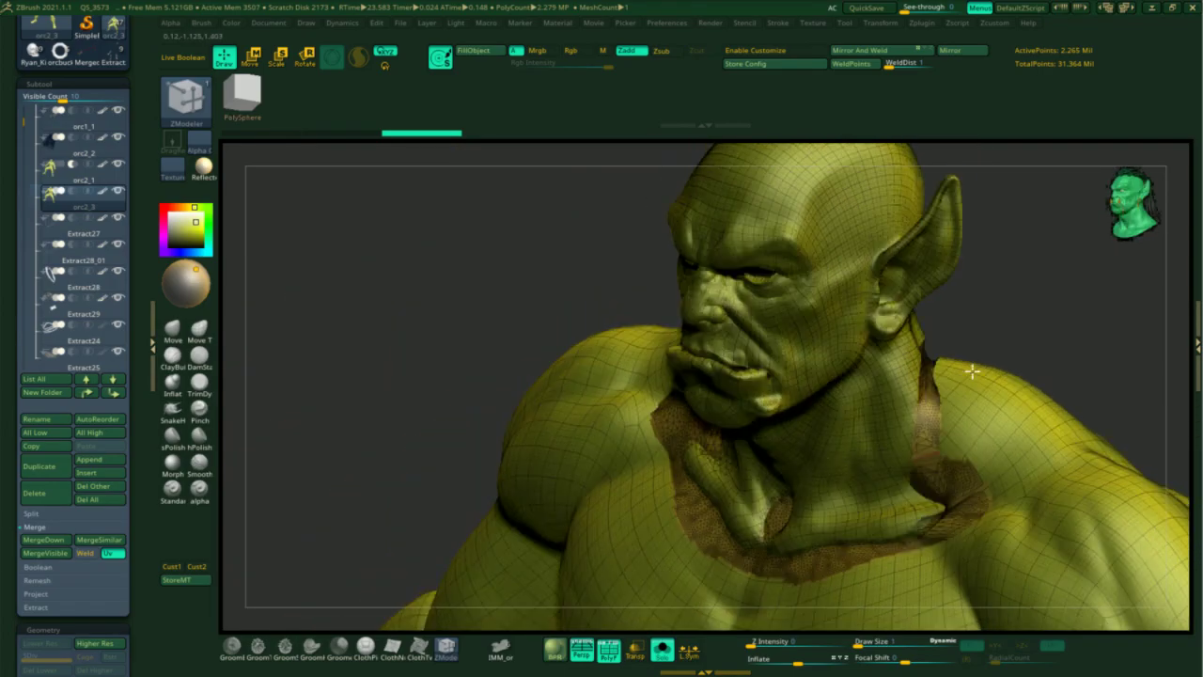
{"action": "right_click_drag", "start_coordinate": [934, 457], "coordinate": [935, 442], "text": "ctrl"}
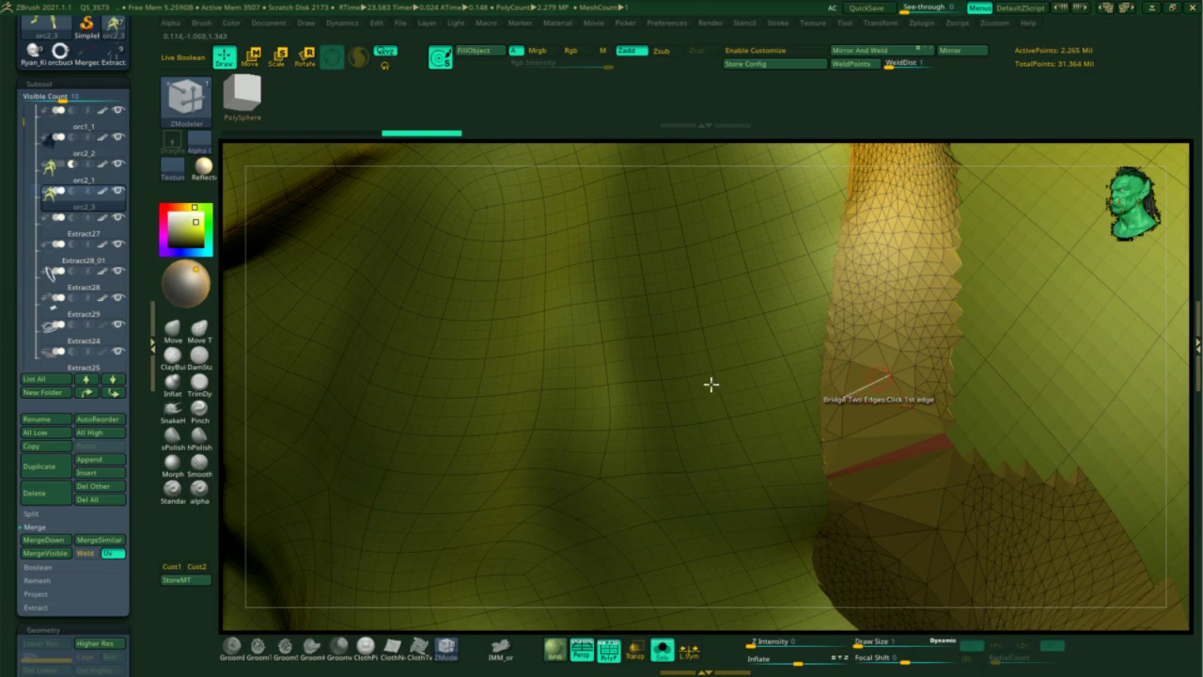
{"action": "key", "text": "ctrl"}
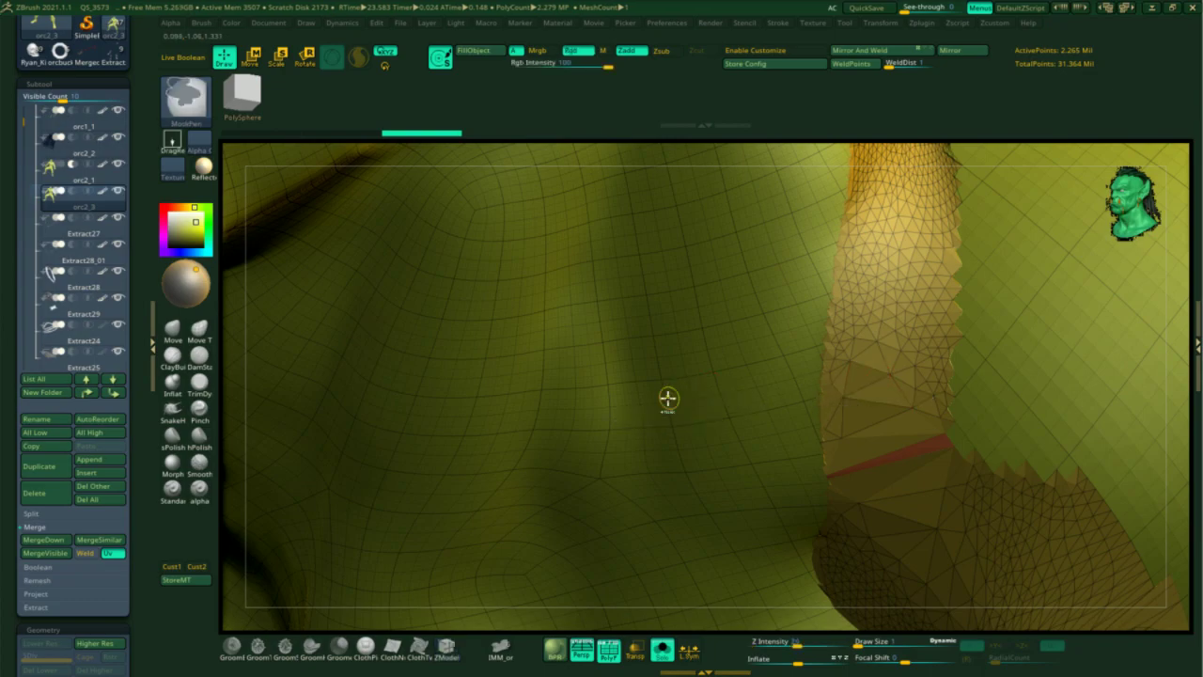
{"action": "key", "text": "space"}
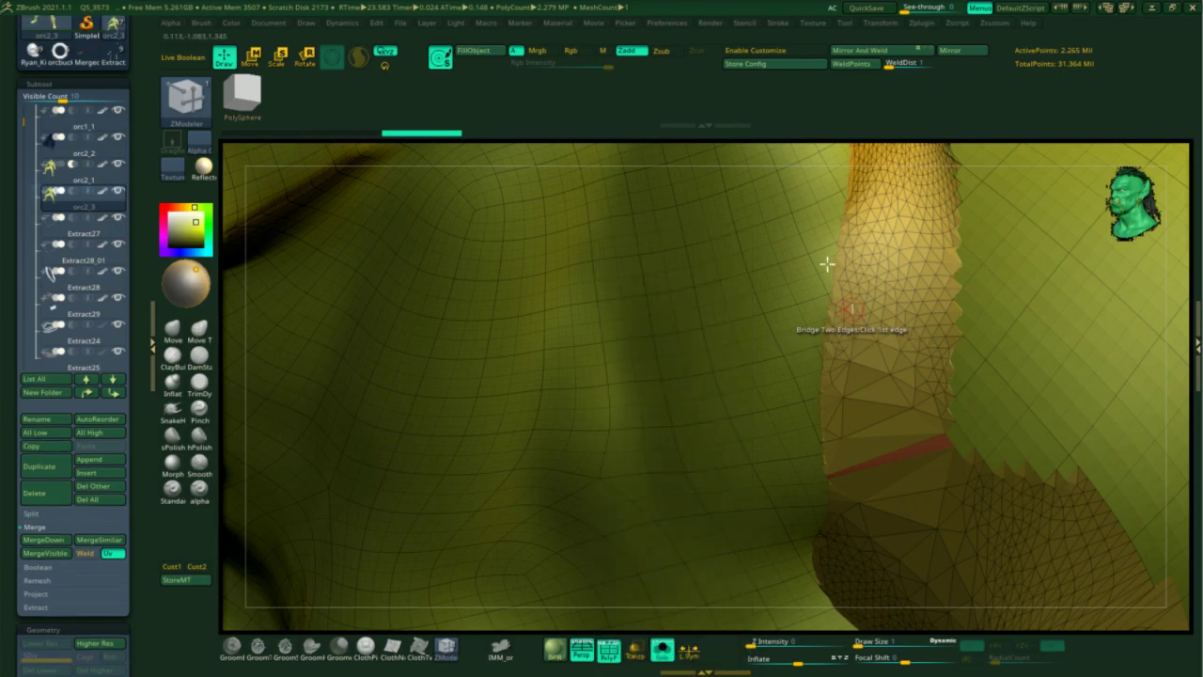
{"action": "scroll", "coordinate": [951, 275], "scroll_direction": "up", "scroll_amount": 3}
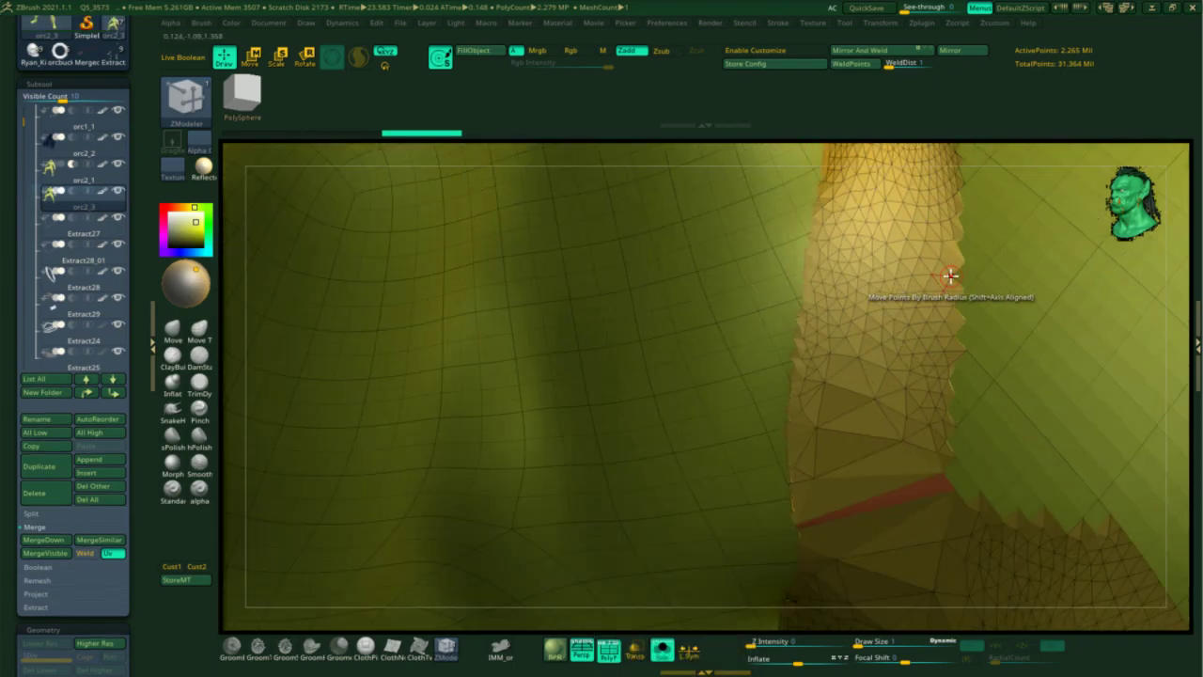
{"action": "scroll", "coordinate": [950, 276], "scroll_direction": "down", "scroll_amount": 5}
{"action": "scroll", "coordinate": [950, 276], "scroll_direction": "down", "scroll_amount": 3}
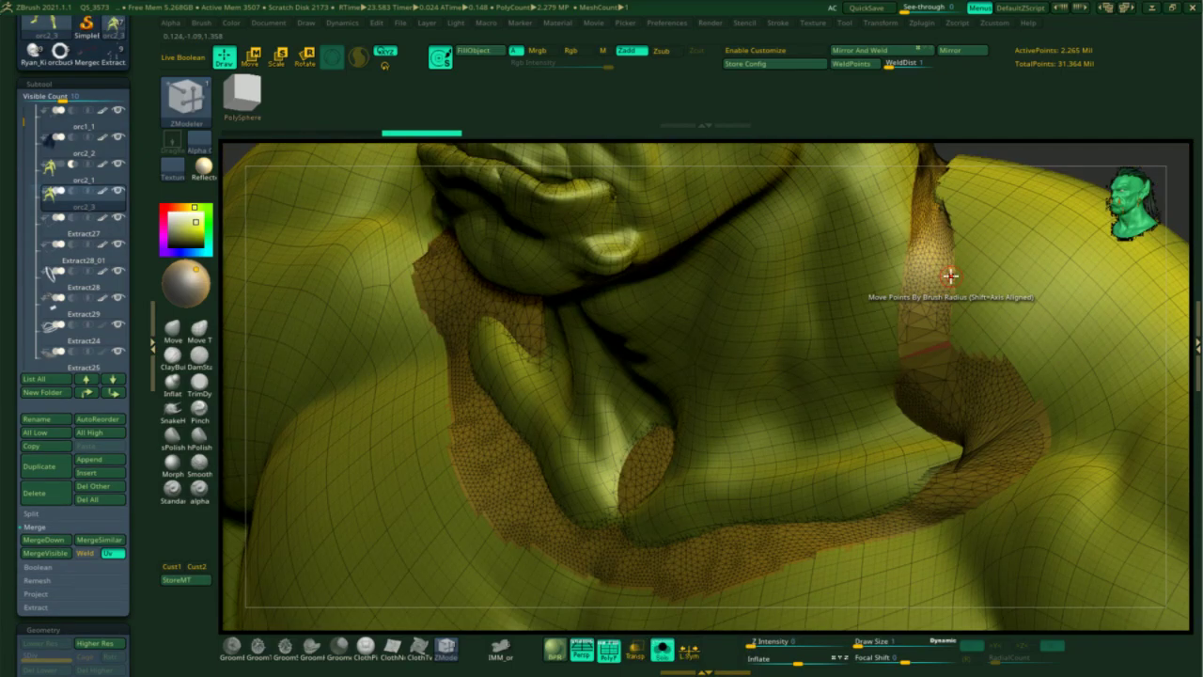
{"action": "scroll", "coordinate": [951, 275], "scroll_direction": "down", "scroll_amount": 6}
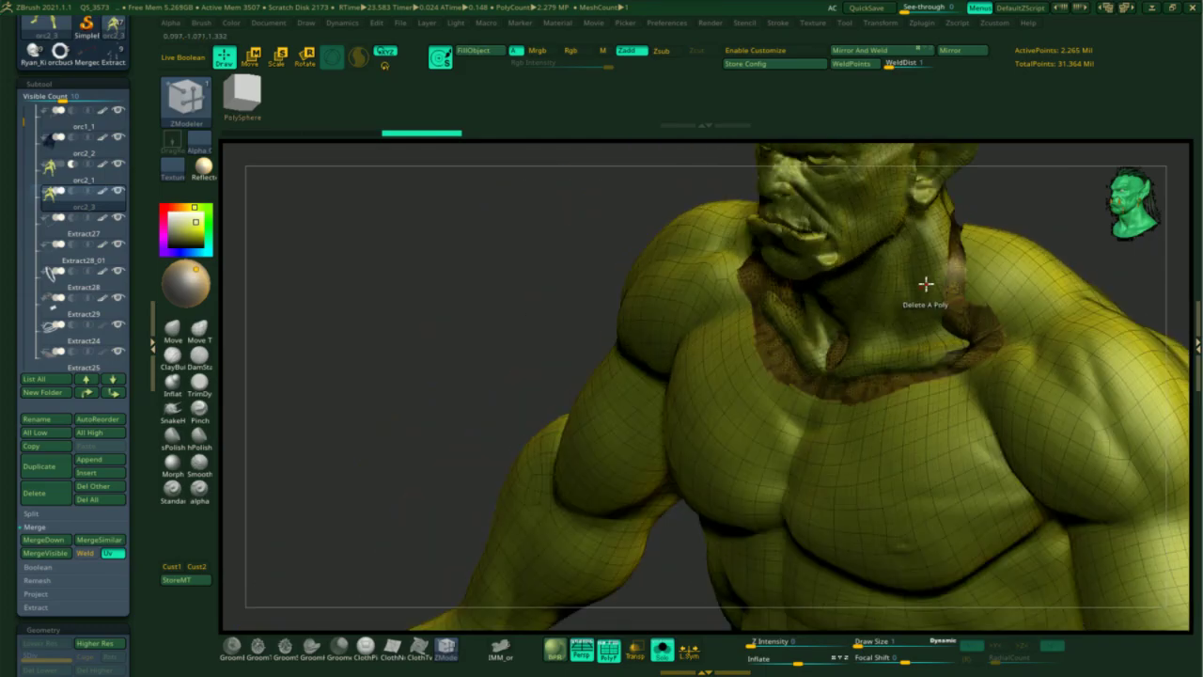
Inspect the filled seam across the collarbones, chest and shoulders from the front and above
{"action": "scroll", "coordinate": [925, 284], "scroll_direction": "up", "scroll_amount": 5}
{"action": "scroll", "coordinate": [926, 284], "scroll_direction": "down", "scroll_amount": 2}
{"action": "left_click_drag", "start_coordinate": [392, 226], "coordinate": [431, 233]}
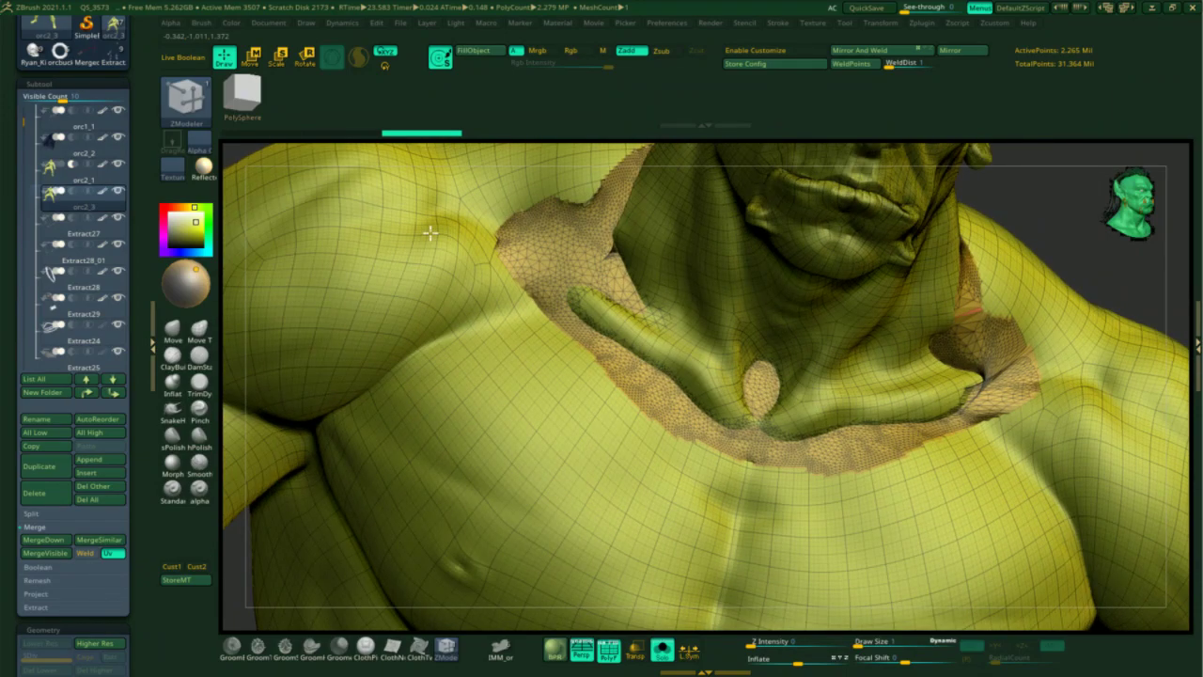
{"action": "left_click_drag", "start_coordinate": [431, 233], "coordinate": [633, 235]}
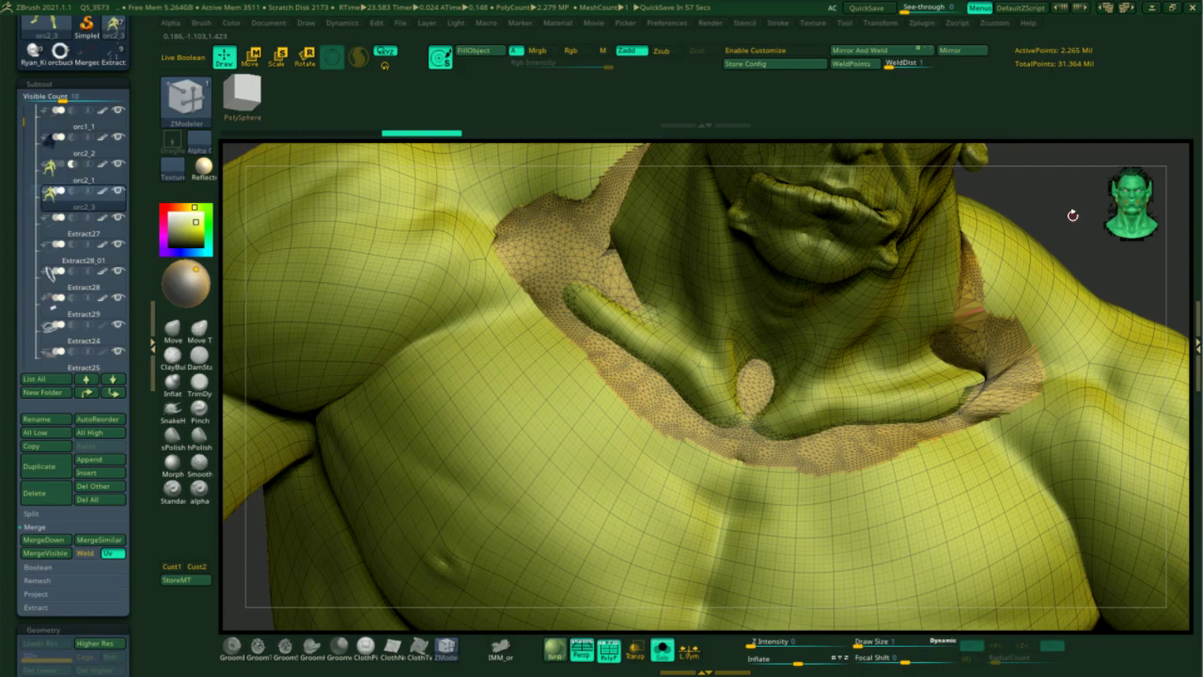
{"action": "left_click_drag", "start_coordinate": [1072, 166], "coordinate": [1073, 191]}
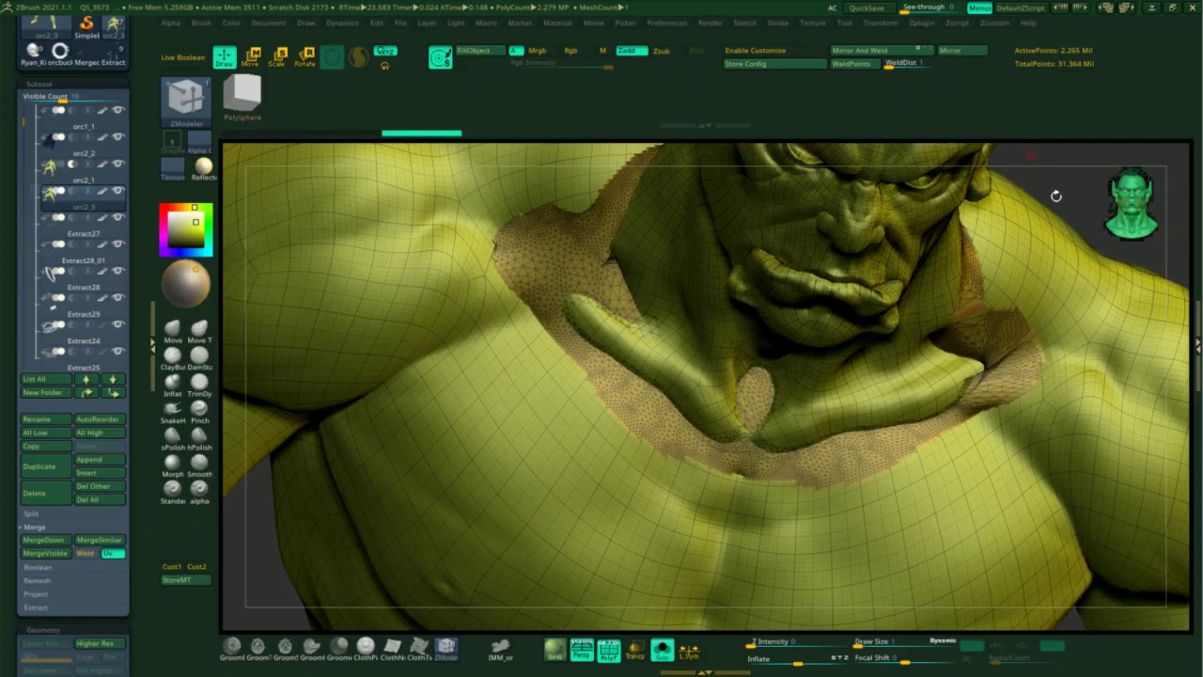
{"action": "mouse_move", "coordinate": [1065, 155]}
{"action": "left_mouse_down"}
{"action": "mouse_move", "coordinate": [945, 388]}
{"action": "mouse_move", "coordinate": [935, 352]}
{"action": "left_mouse_up"}
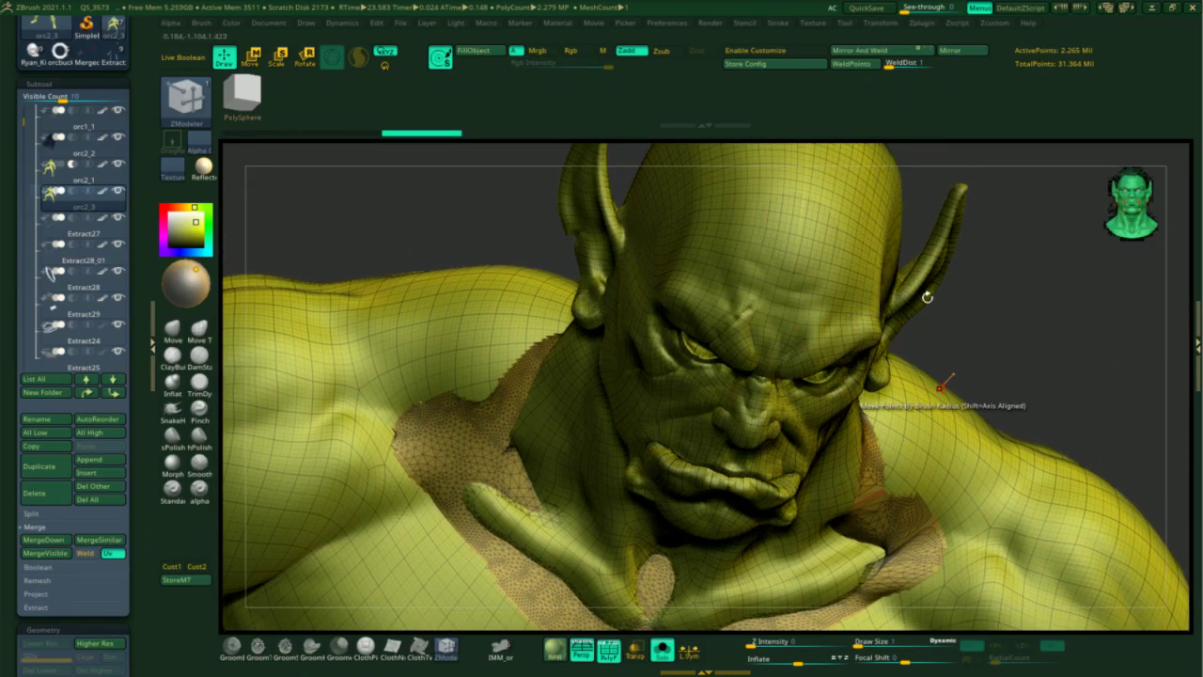
{"action": "mouse_move", "coordinate": [1052, 326]}
{"action": "left_mouse_down"}
{"action": "mouse_move", "coordinate": [1047, 317]}
{"action": "mouse_move", "coordinate": [962, 348]}
{"action": "mouse_move", "coordinate": [817, 304]}
{"action": "left_mouse_up"}
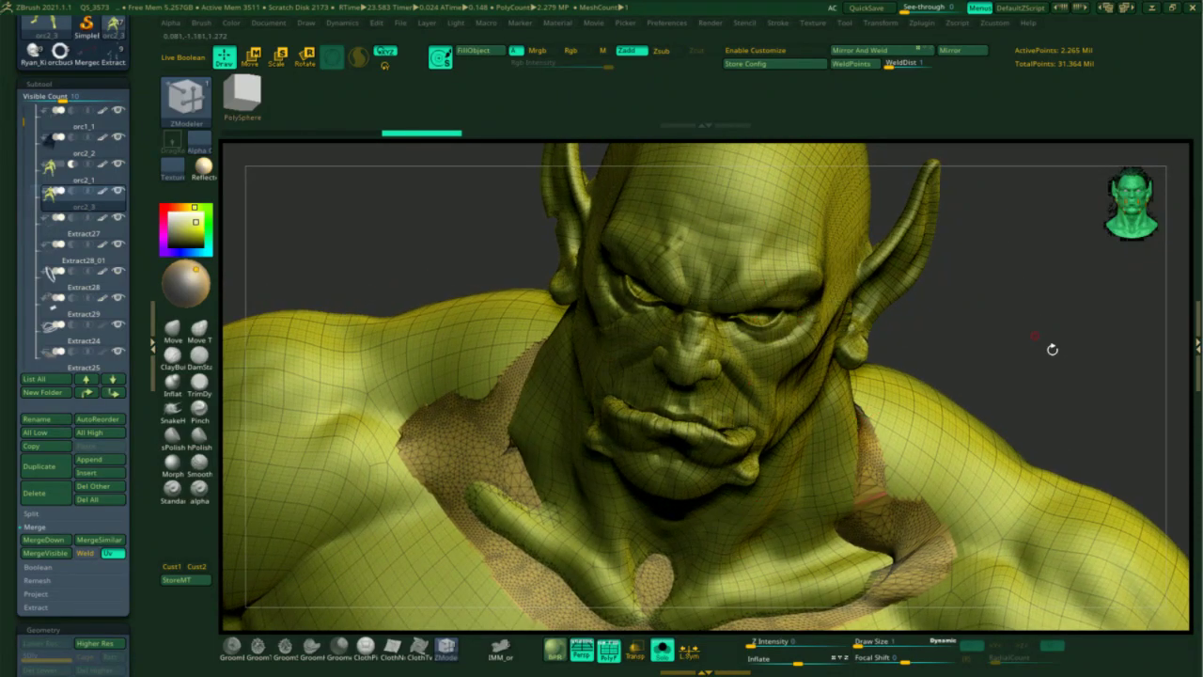
{"action": "mouse_move", "coordinate": [1046, 338]}
{"action": "left_mouse_down"}
{"action": "mouse_move", "coordinate": [953, 486]}
{"action": "mouse_move", "coordinate": [840, 502]}
{"action": "left_mouse_up"}
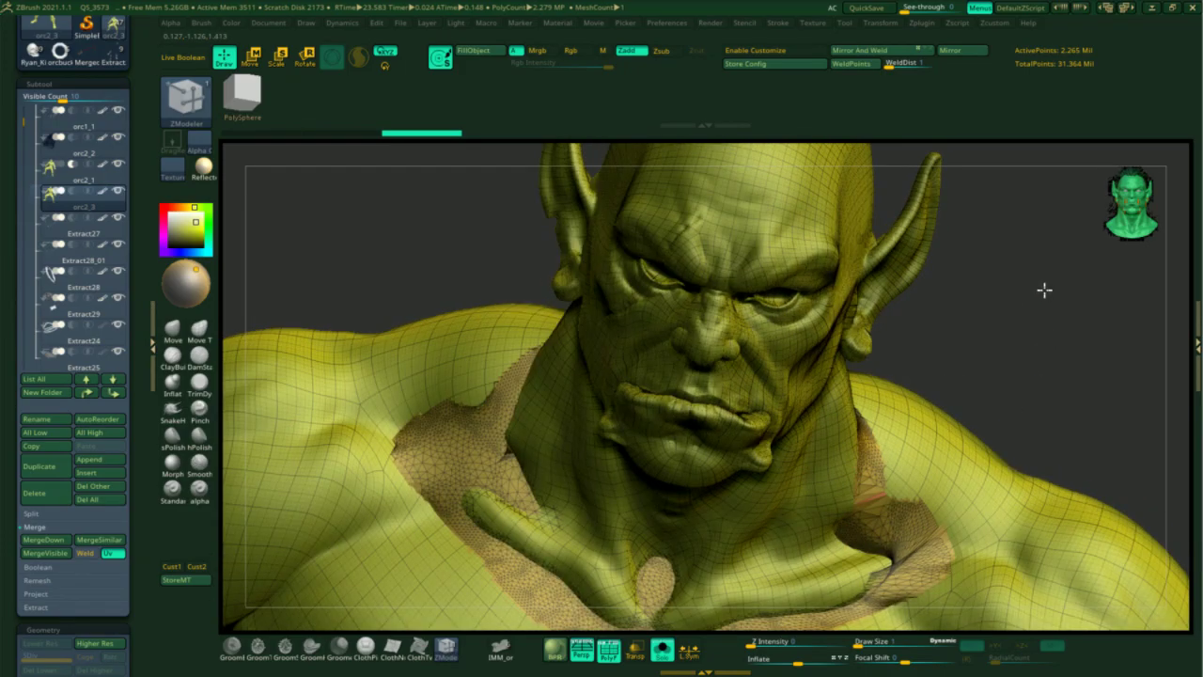
{"action": "left_click_drag", "start_coordinate": [1043, 287], "coordinate": [964, 289]}
{"action": "left_click_drag", "start_coordinate": [993, 329], "coordinate": [923, 222]}
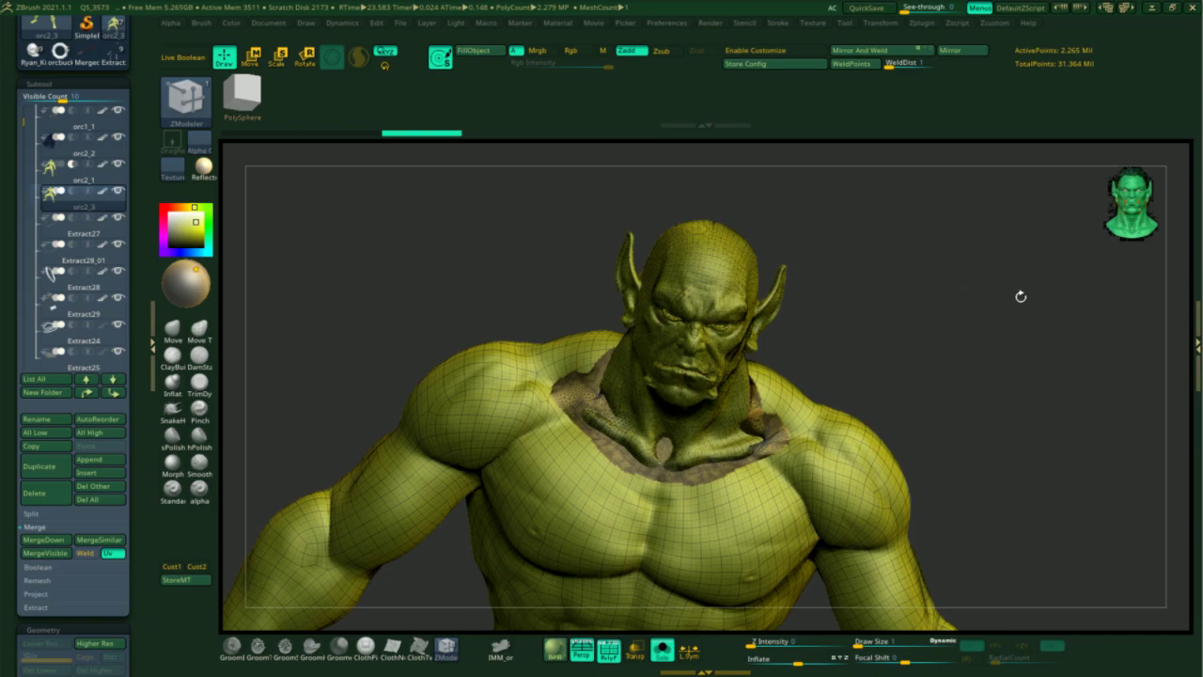
Examine the triangulated fill joining the orc's neck and torso, including the throat patch, from several angles at close and full upper-body range
{"action": "mouse_move", "coordinate": [986, 269]}
{"action": "left_mouse_down"}
{"action": "mouse_move", "coordinate": [975, 287]}
{"action": "mouse_move", "coordinate": [953, 277]}
{"action": "mouse_move", "coordinate": [981, 257]}
{"action": "left_mouse_up"}
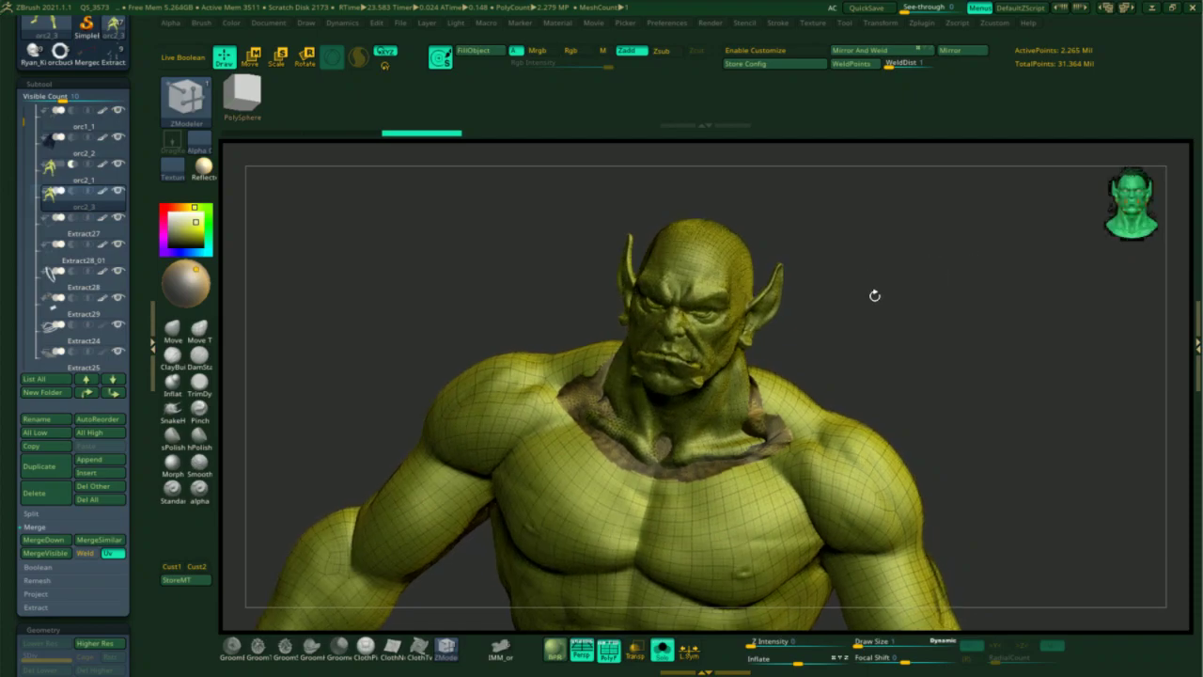
{"action": "left_click_drag", "start_coordinate": [911, 308], "coordinate": [730, 398], "text": "alt"}
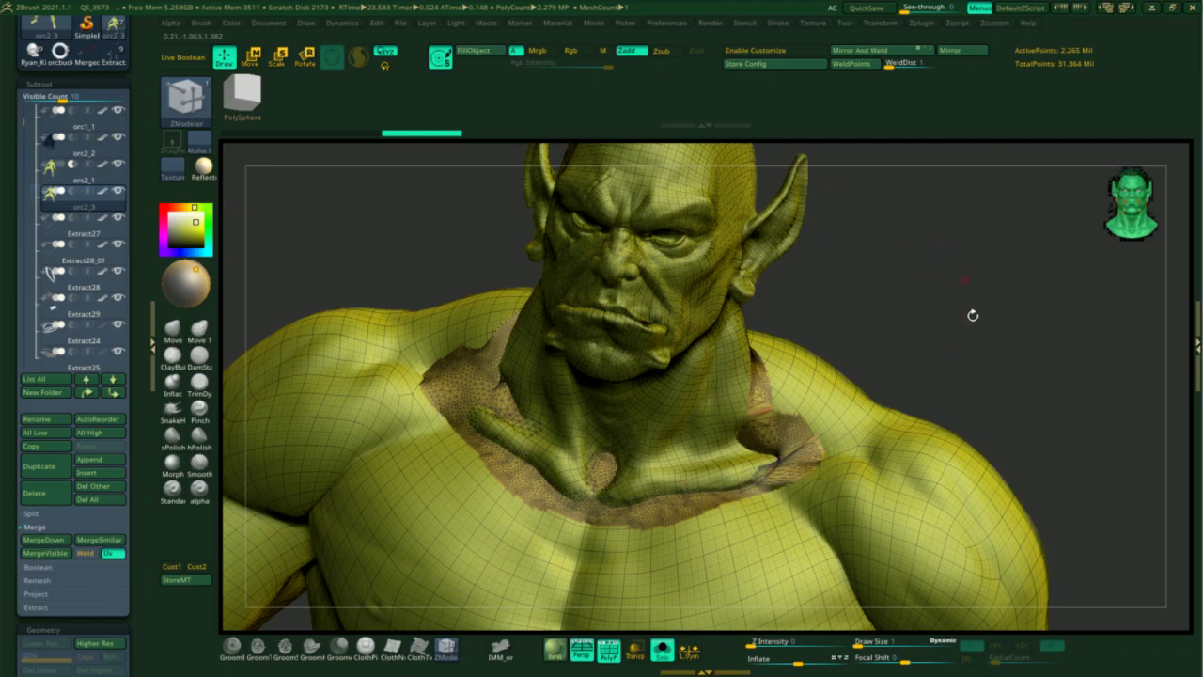
{"action": "left_click_drag", "start_coordinate": [967, 279], "coordinate": [820, 317]}
{"action": "left_click_drag", "start_coordinate": [589, 349], "coordinate": [940, 256]}
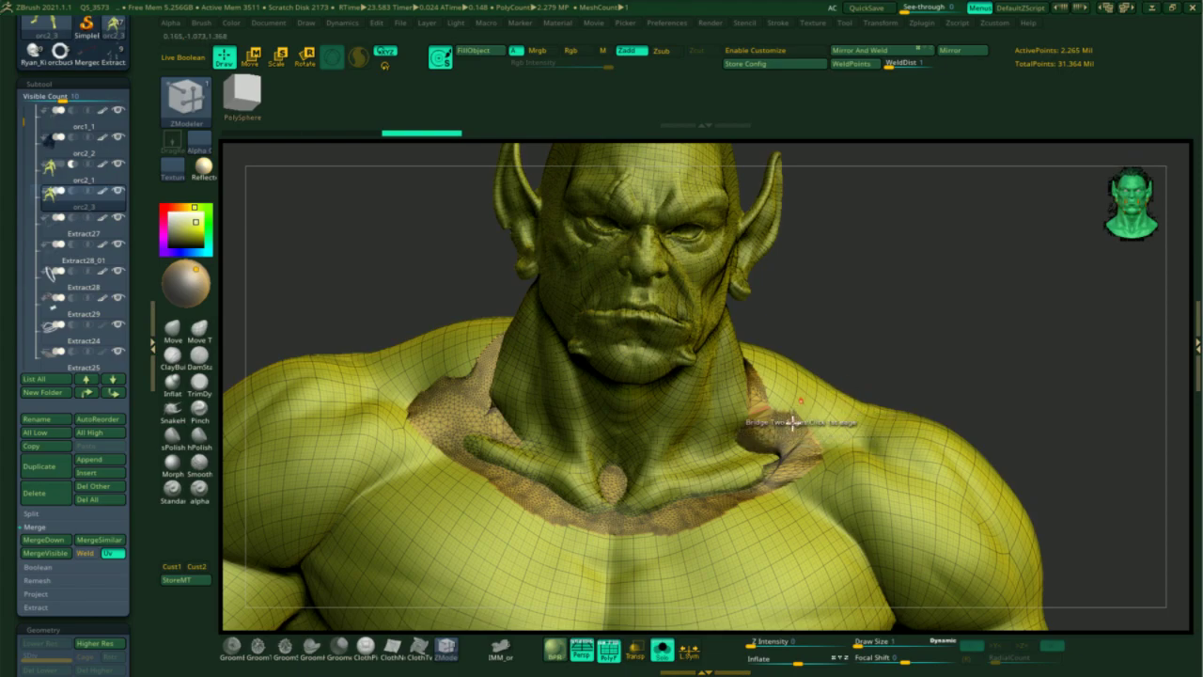
{"action": "left_click_drag", "start_coordinate": [910, 306], "coordinate": [897, 281]}
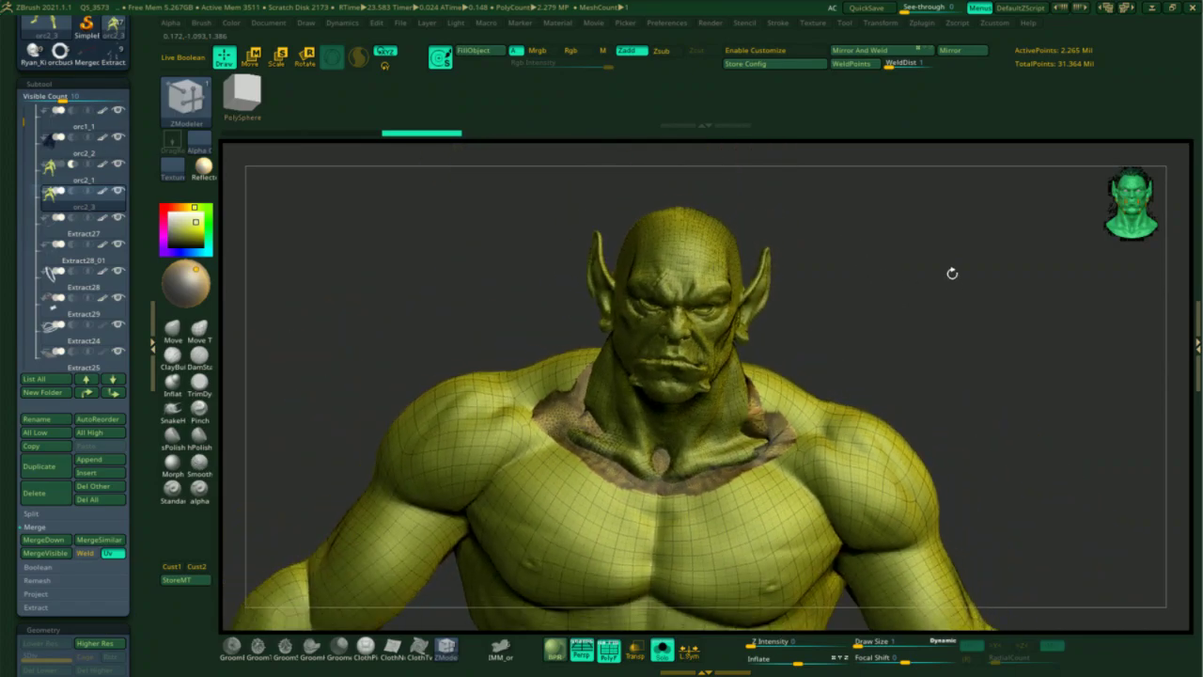
{"action": "left_click_drag", "start_coordinate": [926, 323], "coordinate": [940, 349]}
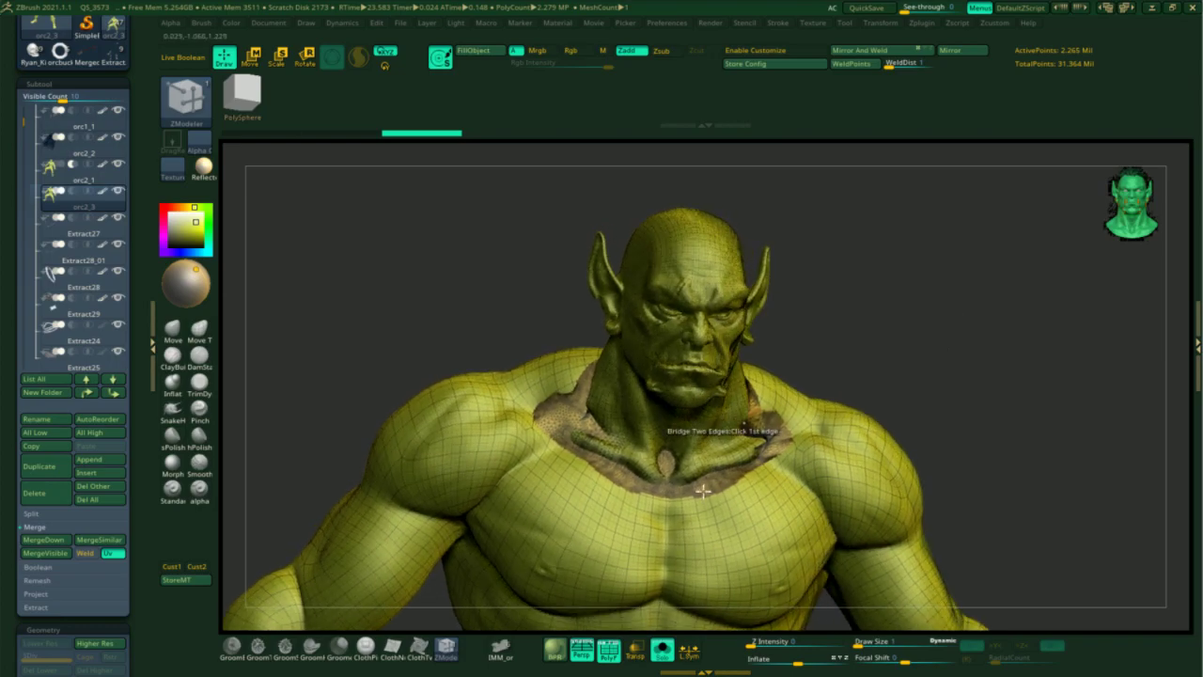
{"action": "mouse_move", "coordinate": [948, 303]}
{"action": "left_mouse_down"}
{"action": "mouse_move", "coordinate": [971, 344]}
{"action": "mouse_move", "coordinate": [1002, 292]}
{"action": "mouse_move", "coordinate": [964, 300]}
{"action": "mouse_move", "coordinate": [985, 272]}
{"action": "left_mouse_up"}
{"action": "left_click_drag", "start_coordinate": [983, 274], "coordinate": [934, 245]}
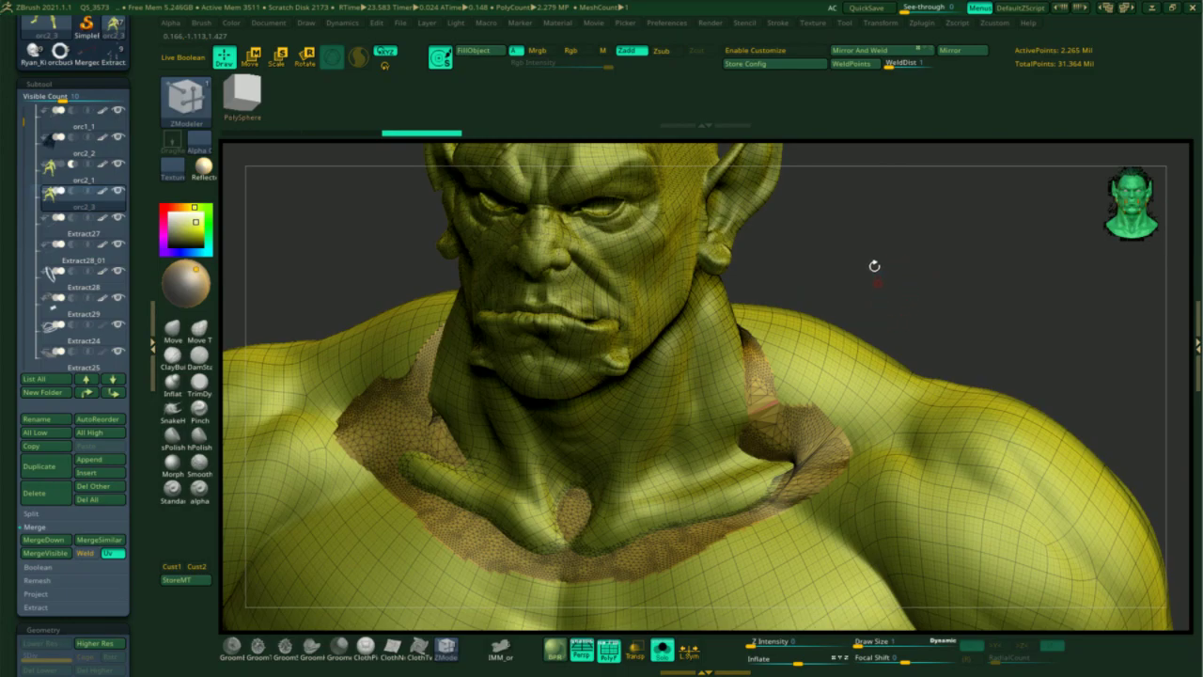
{"action": "left_click_drag", "start_coordinate": [898, 265], "coordinate": [902, 257]}
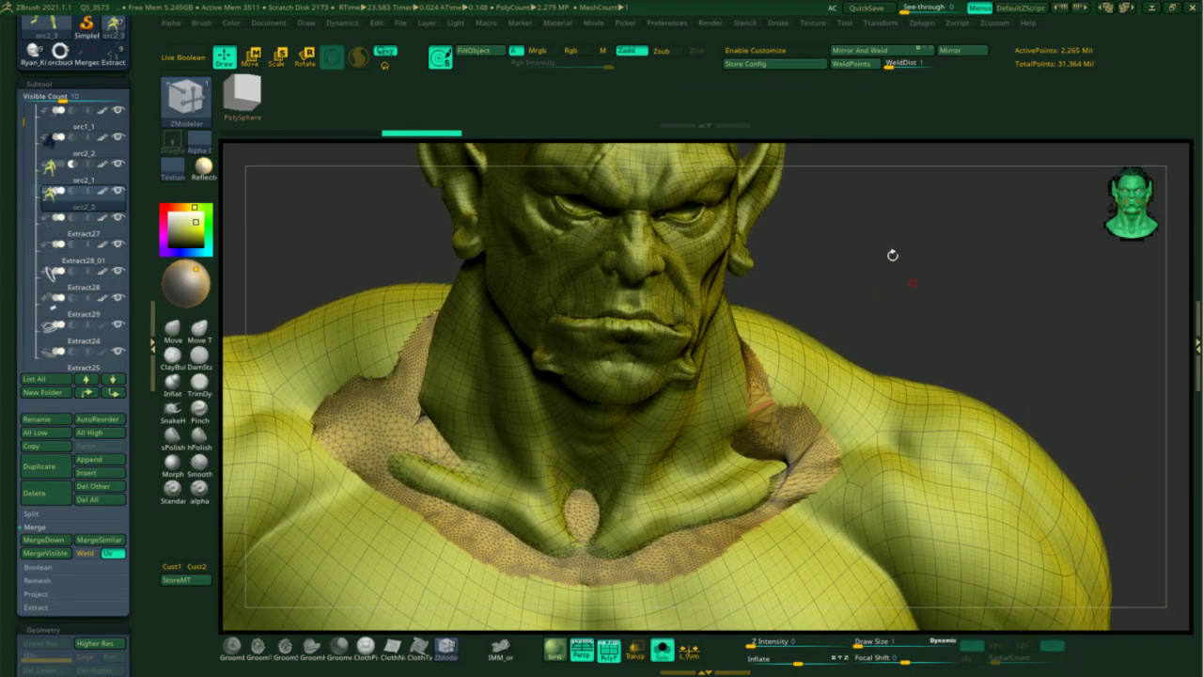
{"action": "left_click_drag", "start_coordinate": [904, 267], "coordinate": [910, 242]}
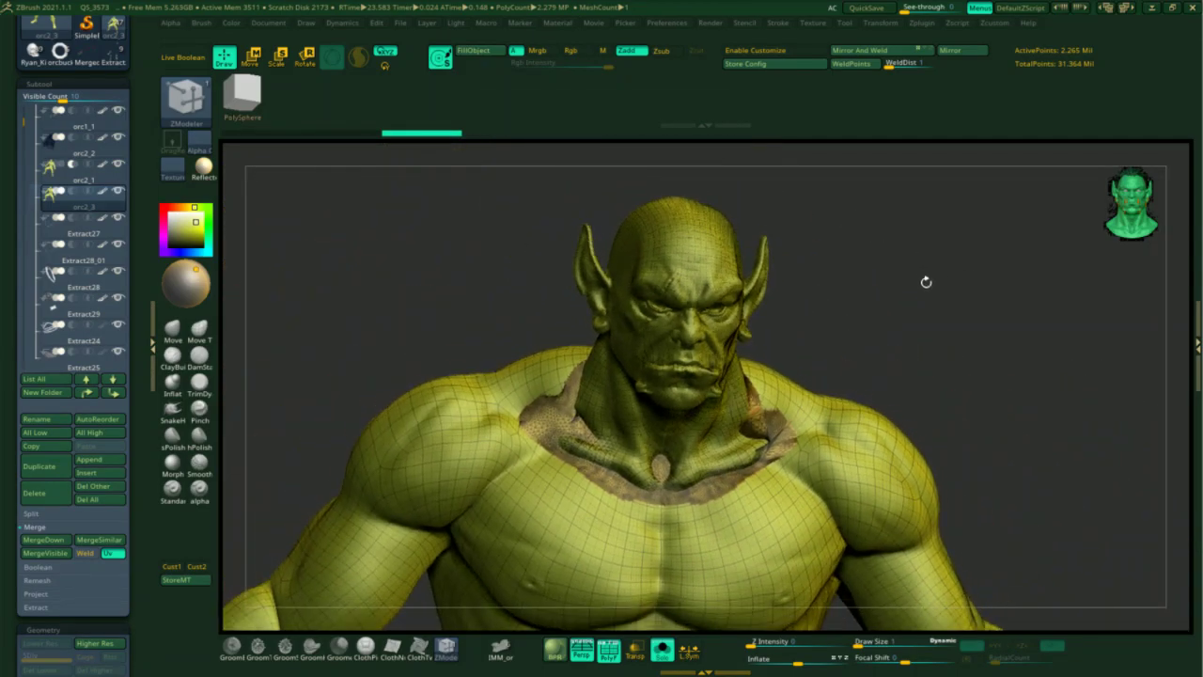
{"action": "left_click_drag", "start_coordinate": [953, 299], "coordinate": [936, 356]}
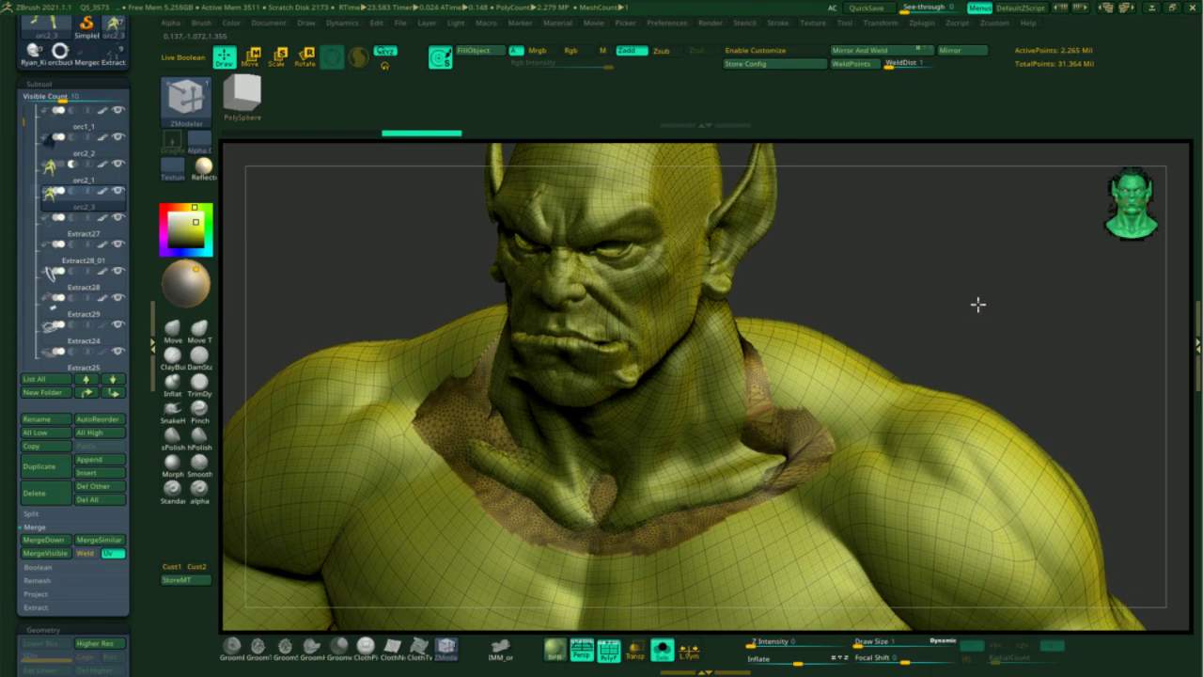
{"action": "key", "text": "f"}
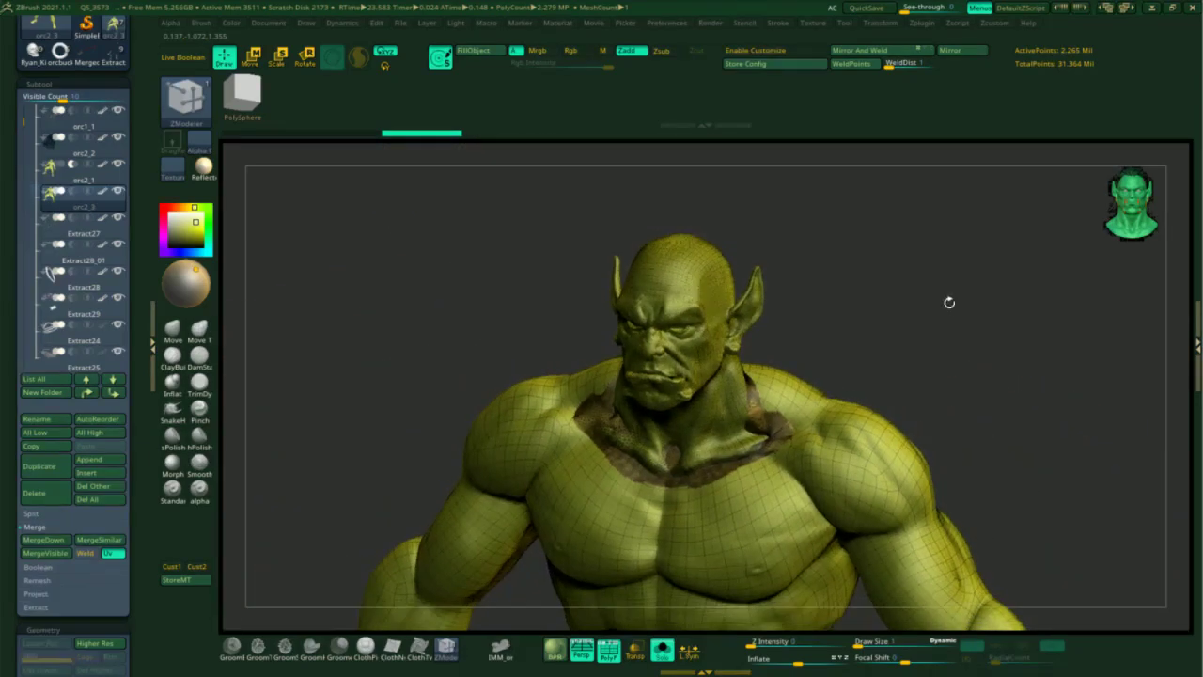